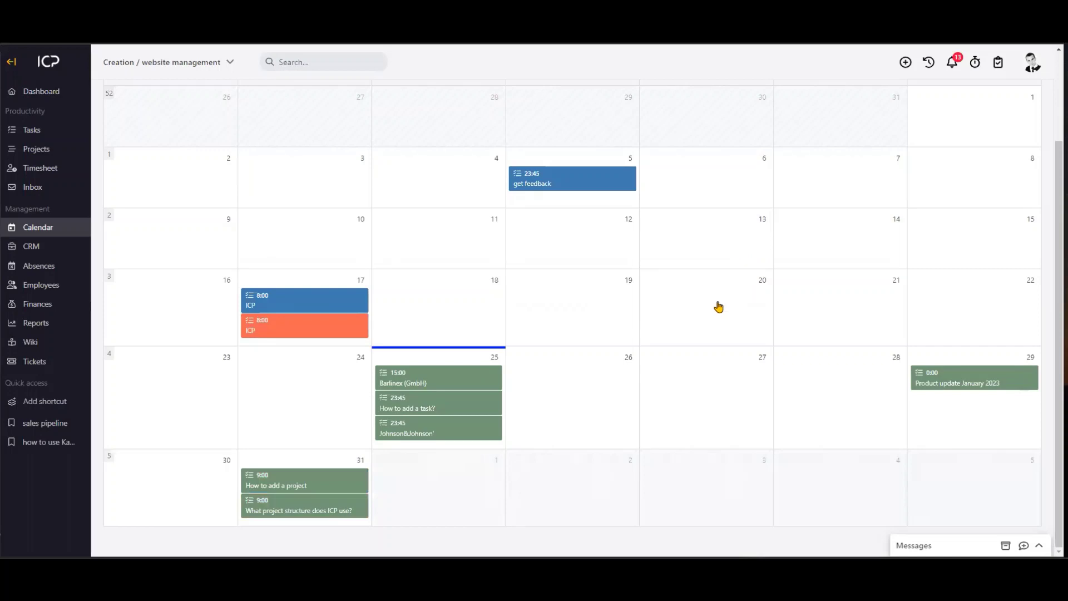
pyautogui.scroll(2, 708, 310)
pyautogui.scroll(-2, 573, 318)
pyautogui.scroll(2, 667, 334)
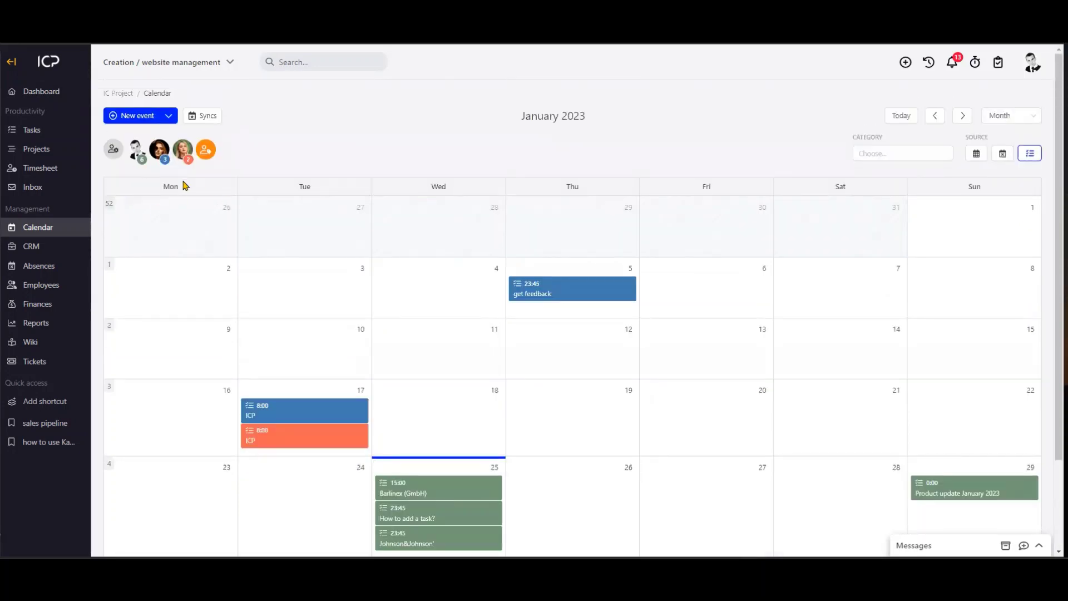
pyautogui.scroll(-2, 460, 388)
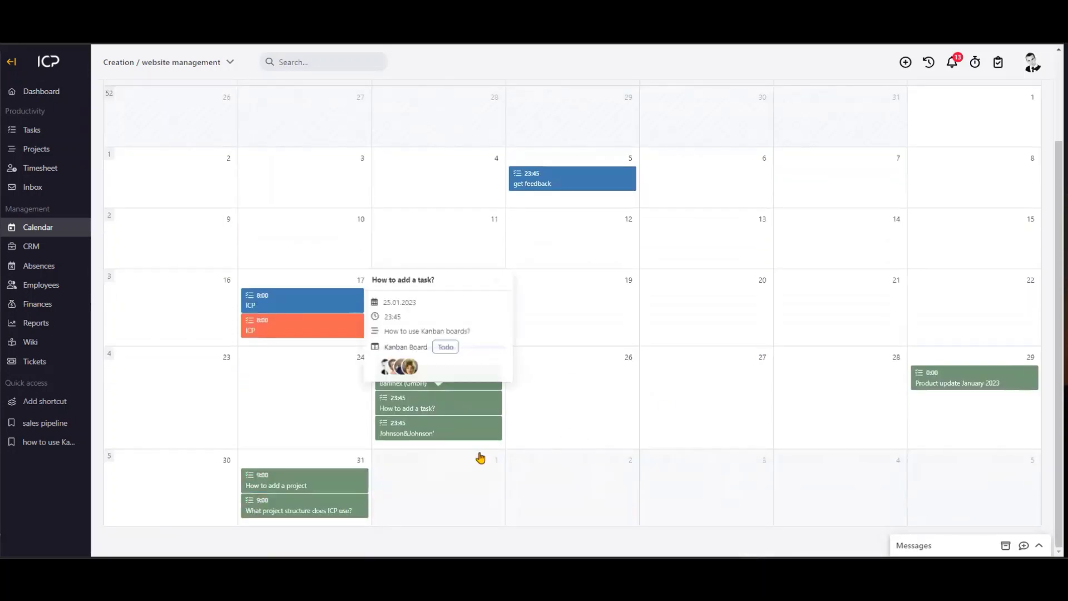
pyautogui.scroll(2, 445, 199)
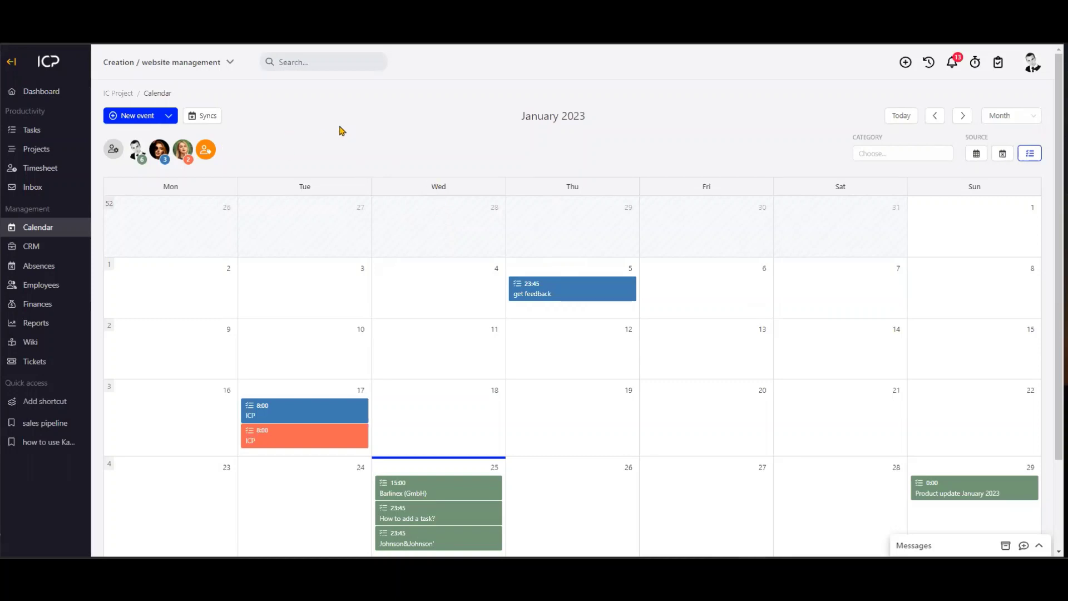
# Find a colleague by surname in the user list and add them to the people shown in the calendar.
pyautogui.click(114, 150)
pyautogui.click(181, 158)
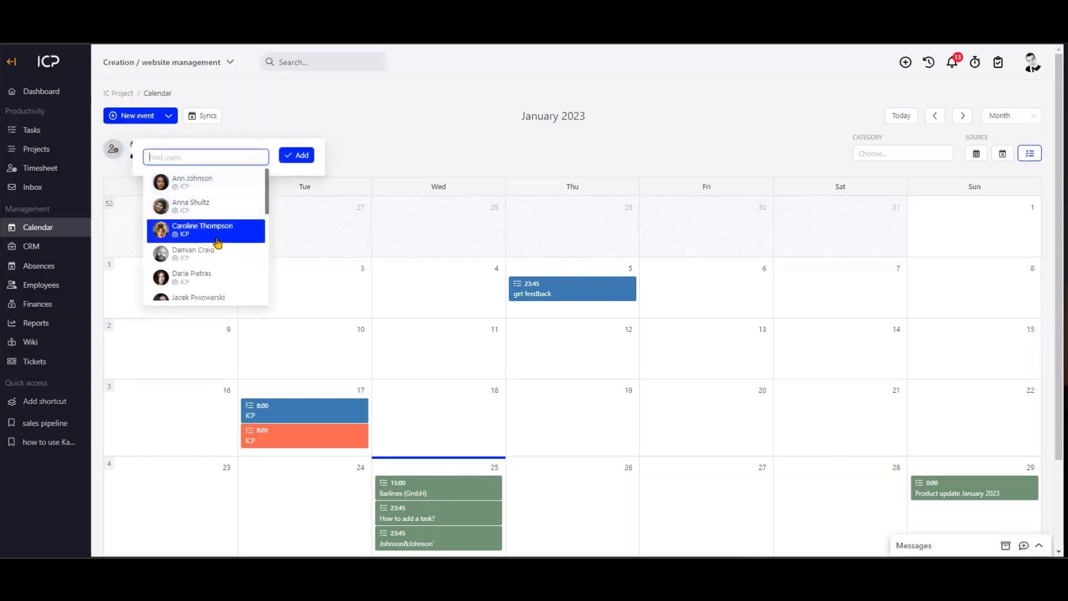
pyautogui.write('smit')
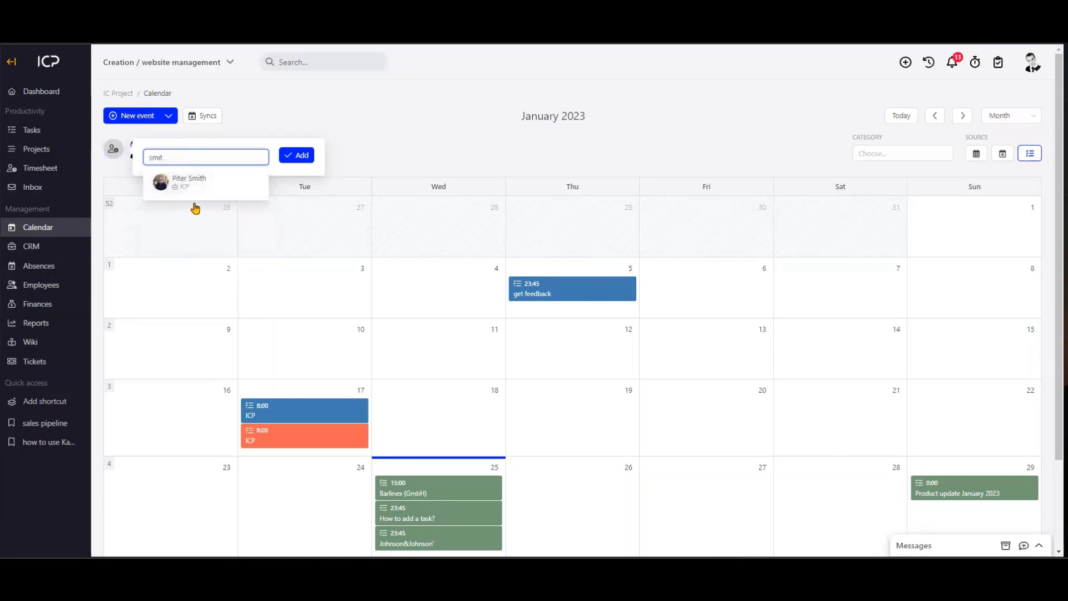
pyautogui.click(195, 182)
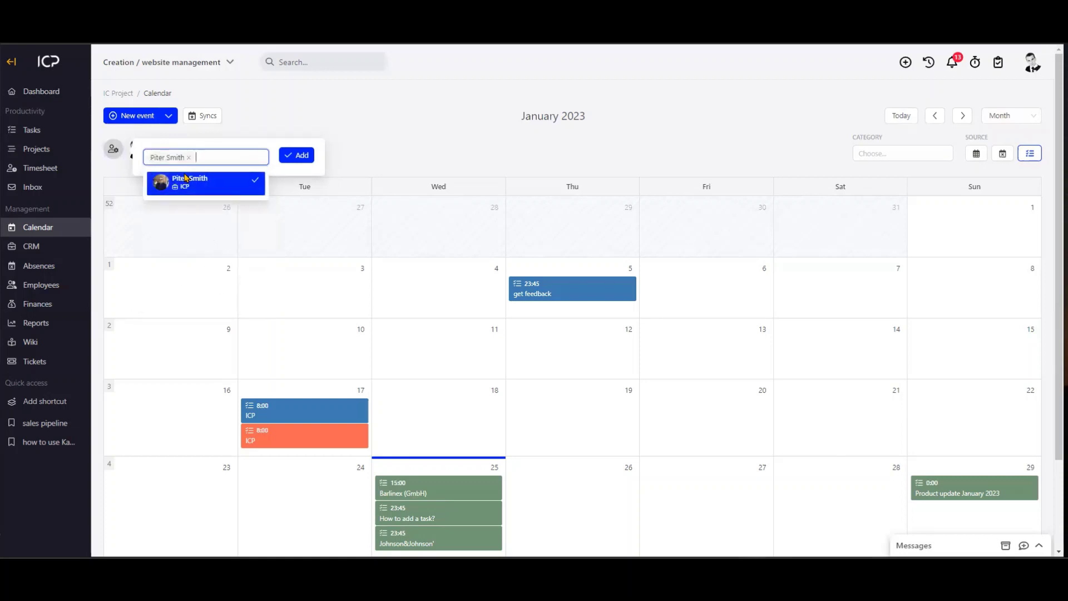
pyautogui.click(296, 157)
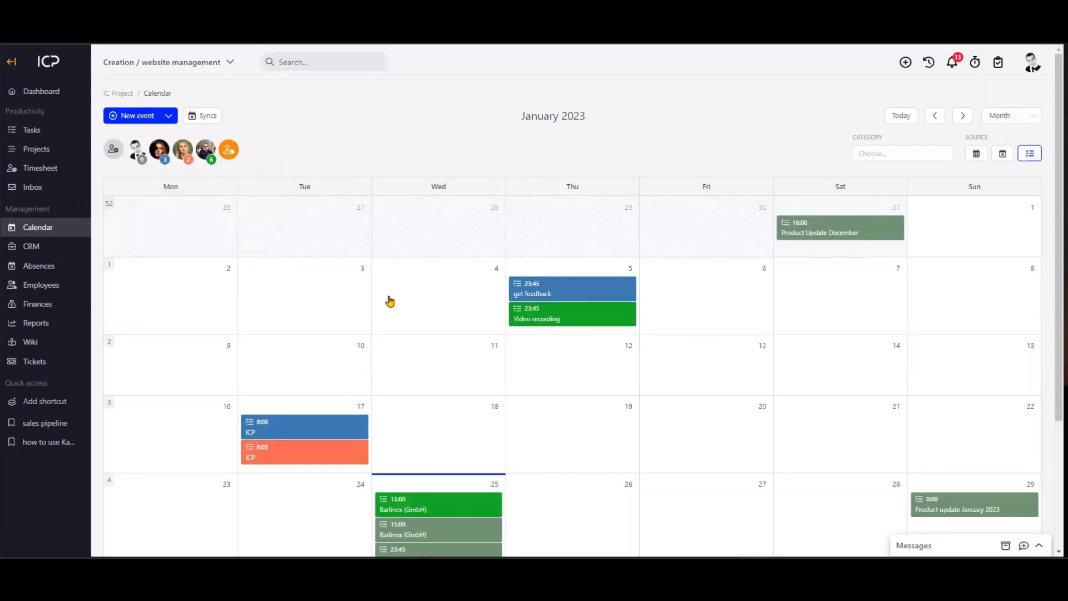
# Examine the January 2023 calendar for the added colleague's tasks, including the details of Video recording on 5 January.
pyautogui.scroll(-3, 501, 217)
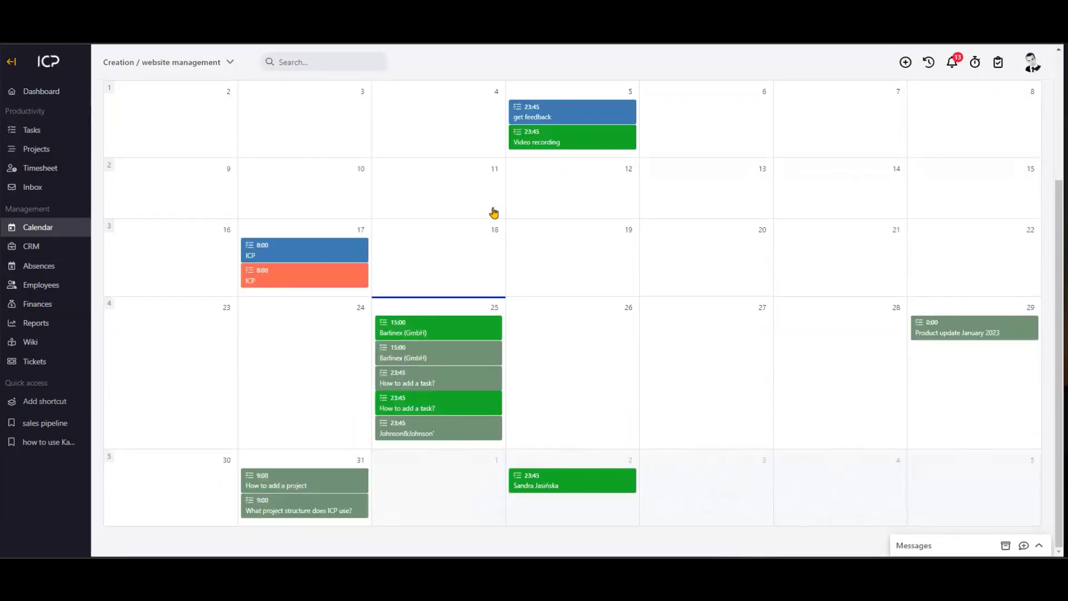
pyautogui.scroll(3, 280, 196)
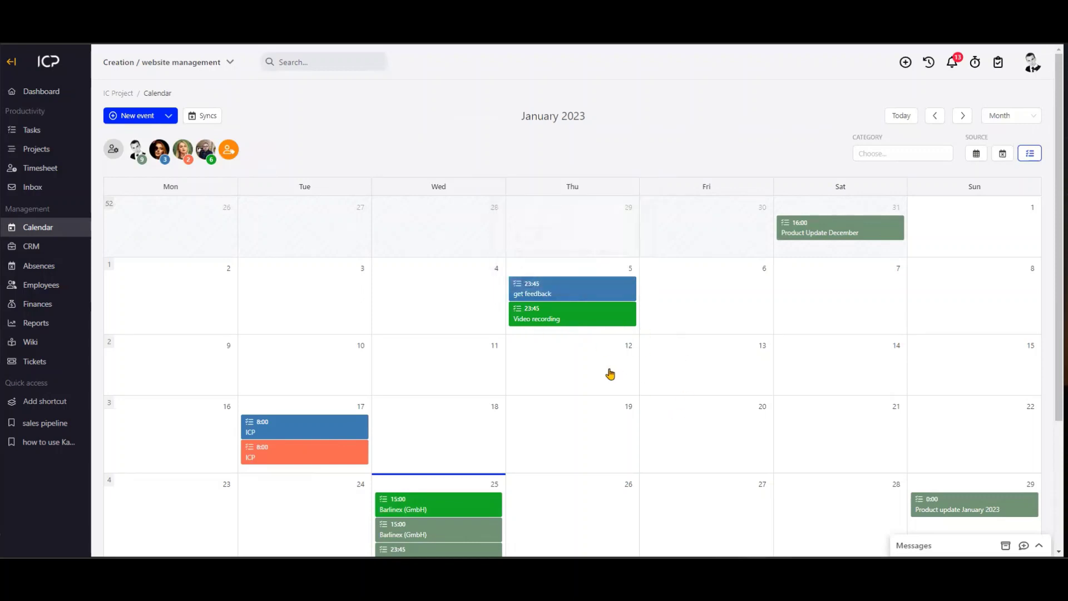
pyautogui.scroll(-1, 739, 418)
pyautogui.scroll(-3, 666, 434)
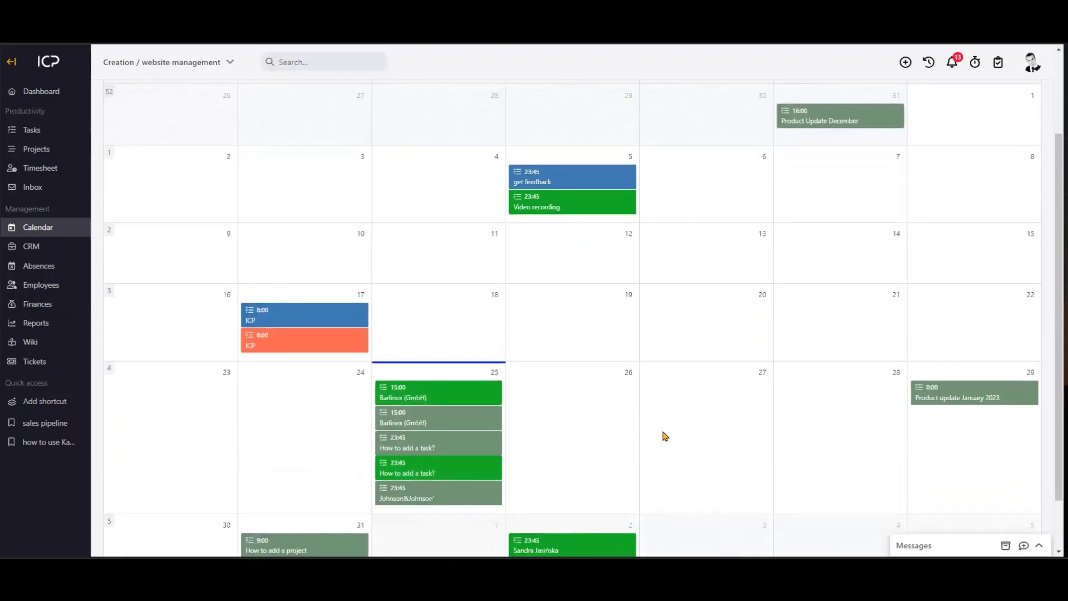
pyautogui.scroll(5, 666, 434)
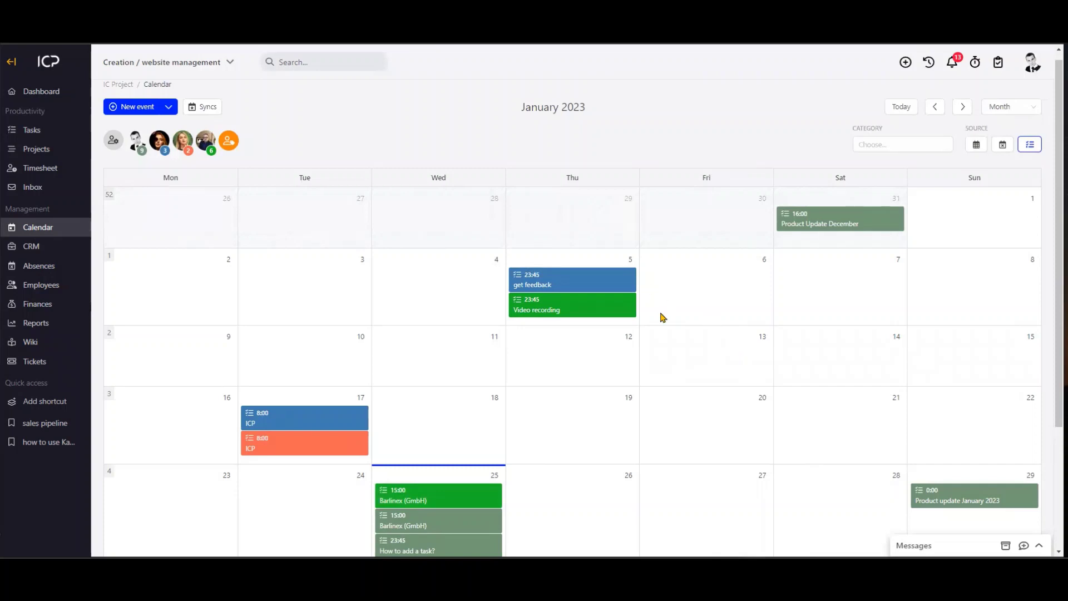
pyautogui.scroll(-2, 663, 317)
pyautogui.moveTo(587, 202)
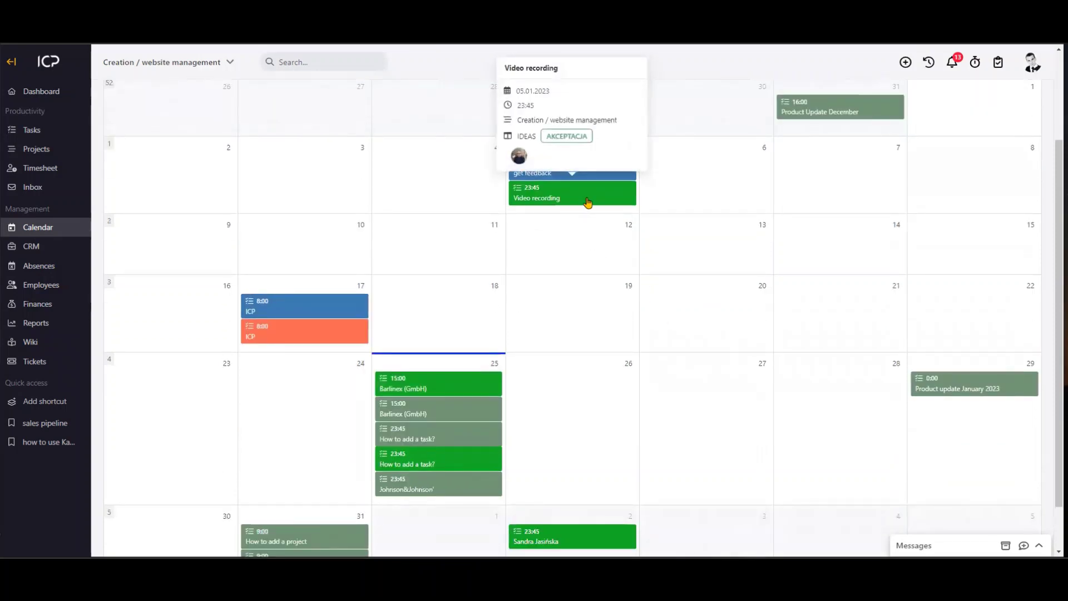
pyautogui.moveTo(449, 498)
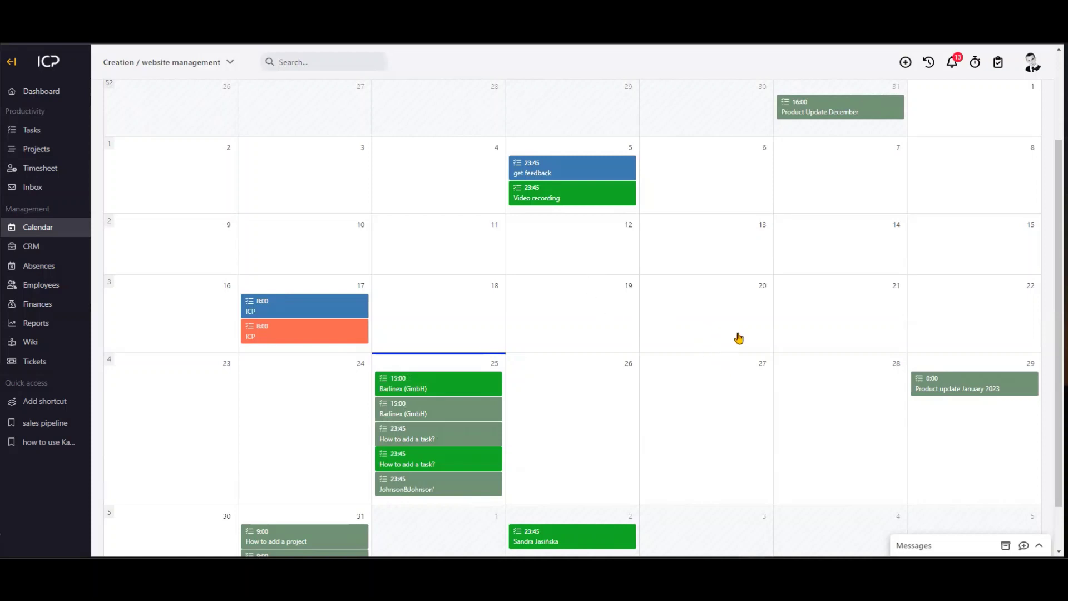
pyautogui.scroll(2, 738, 338)
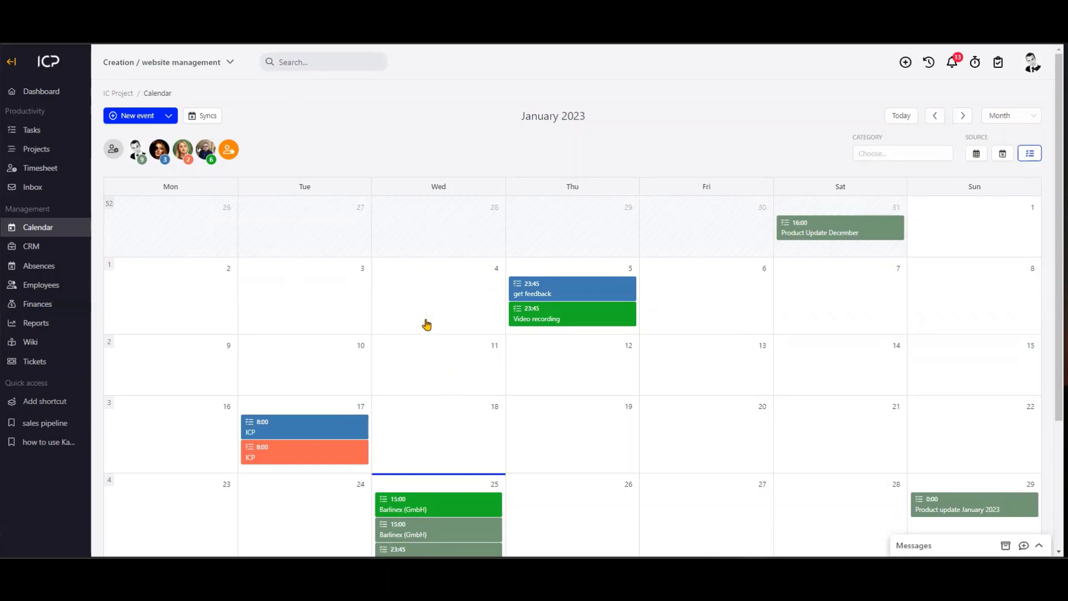
# Open the "How to add a task?" task on 25 January to view its details and close it.
pyautogui.scroll(-3, 409, 328)
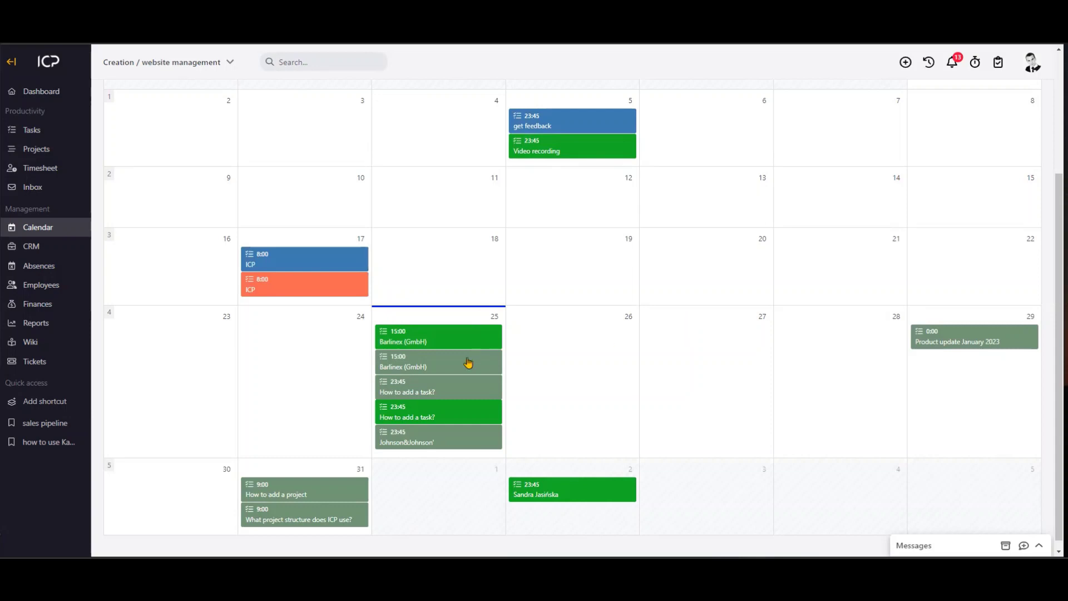
pyautogui.moveTo(438, 369)
pyautogui.moveTo(456, 397)
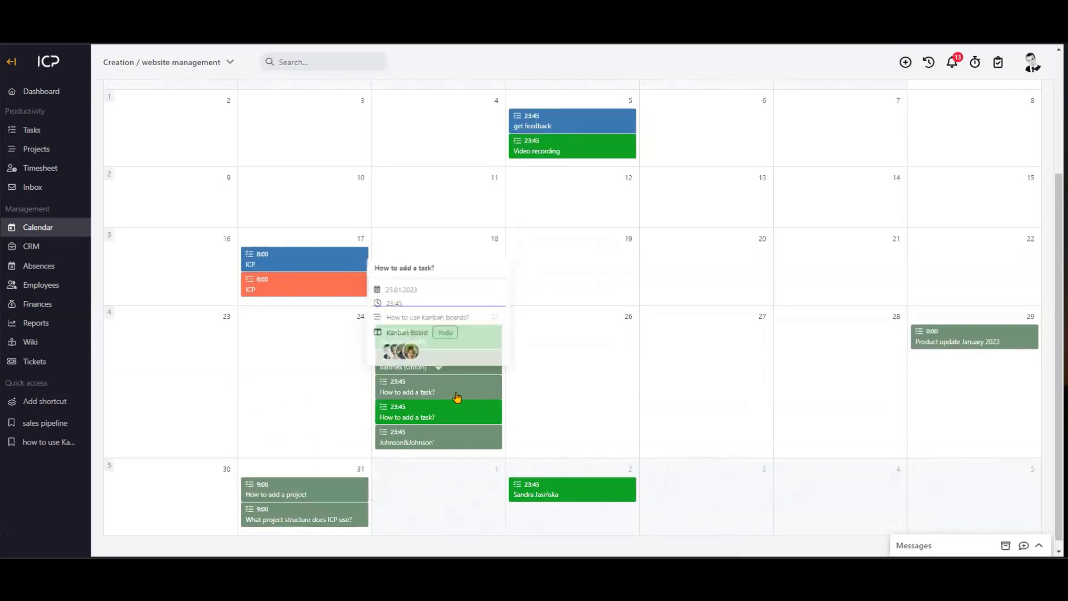
pyautogui.click(407, 397)
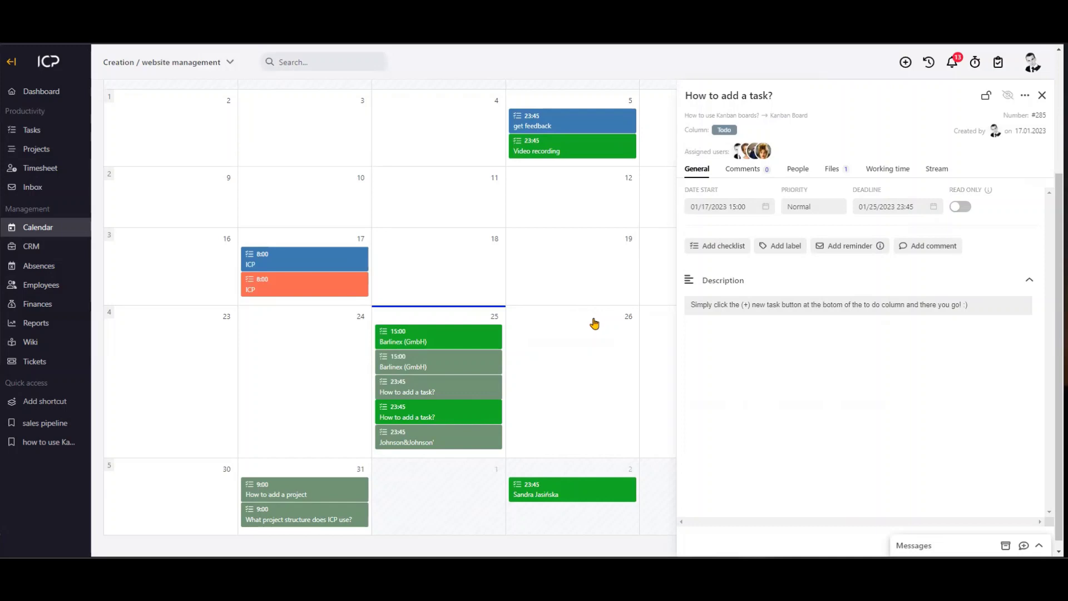
pyautogui.click(1042, 96)
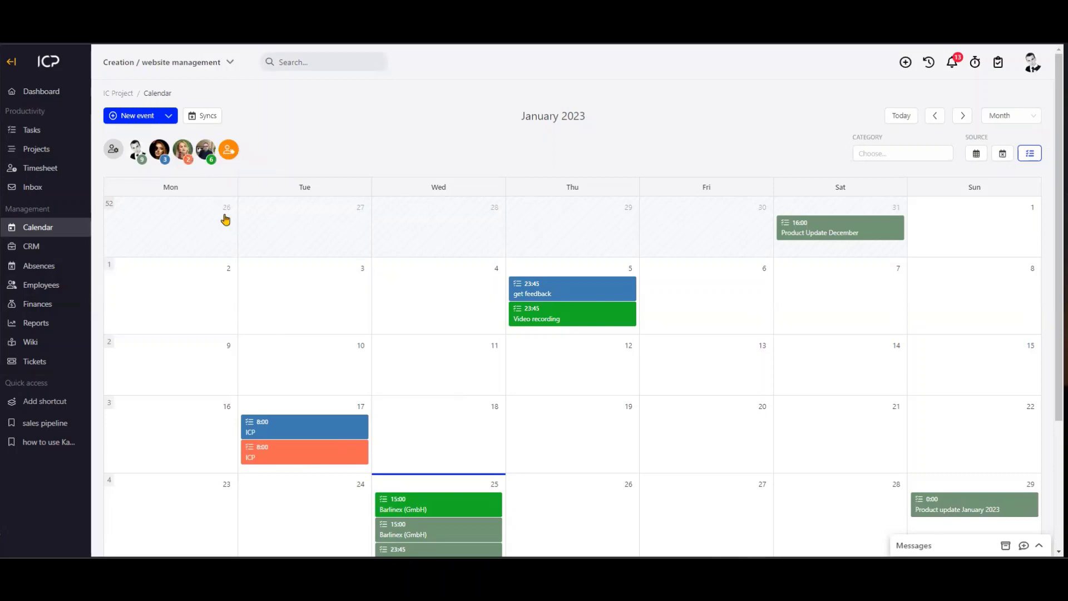
# Preview the details of the Product Update December task and the tasks due on 25 January.
pyautogui.scroll(-3, 573, 401)
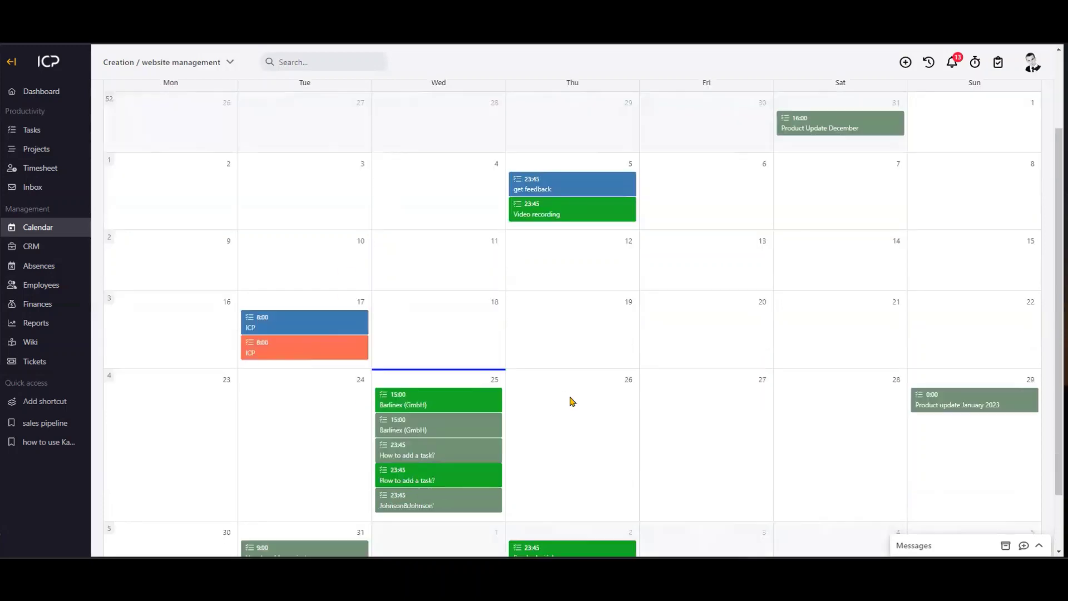
pyautogui.scroll(3, 635, 389)
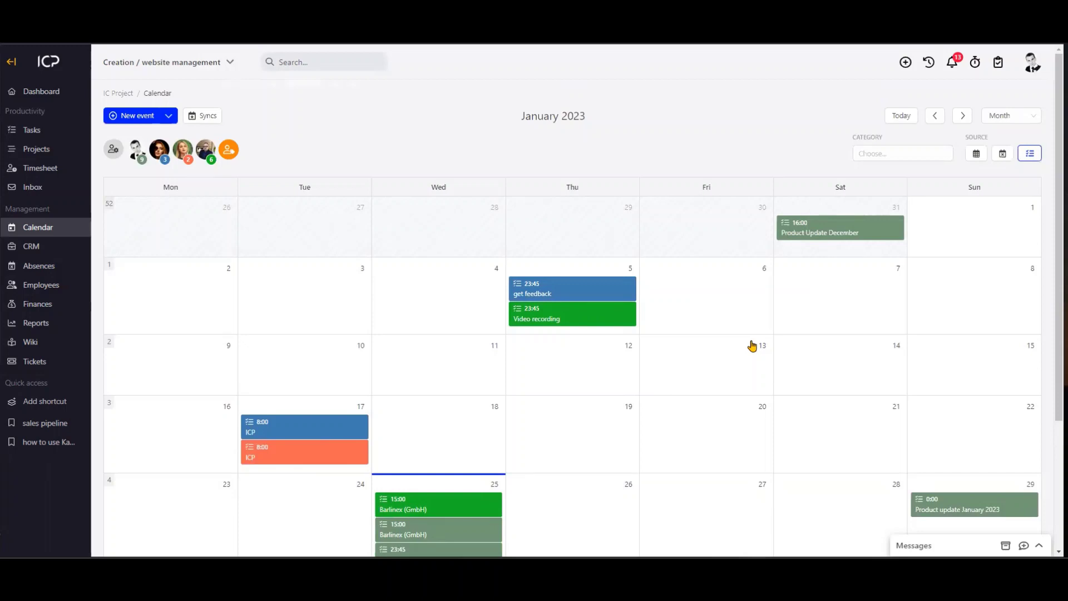
pyautogui.moveTo(857, 239)
pyautogui.scroll(-3, 766, 346)
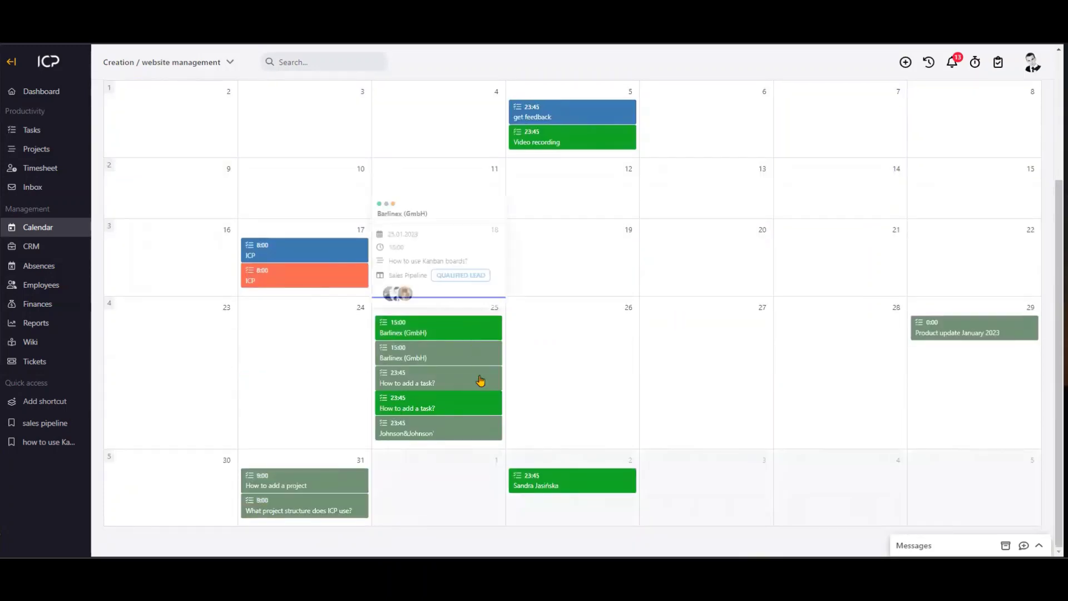
pyautogui.moveTo(439, 388)
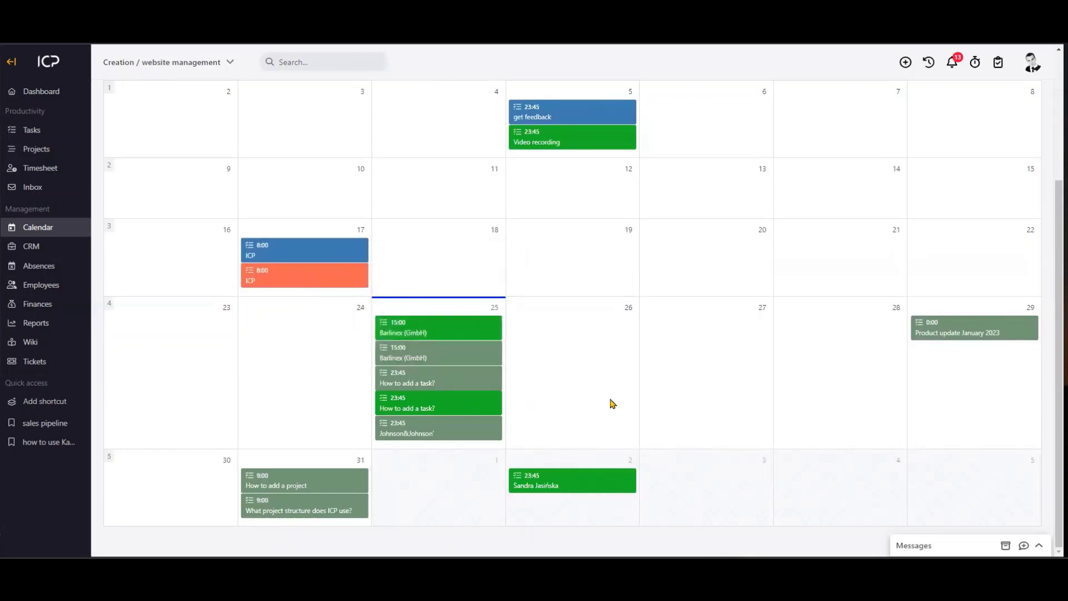
# Switch the calendar source from tasks to events and preview the Recording event on 24 January.
pyautogui.scroll(5, 606, 367)
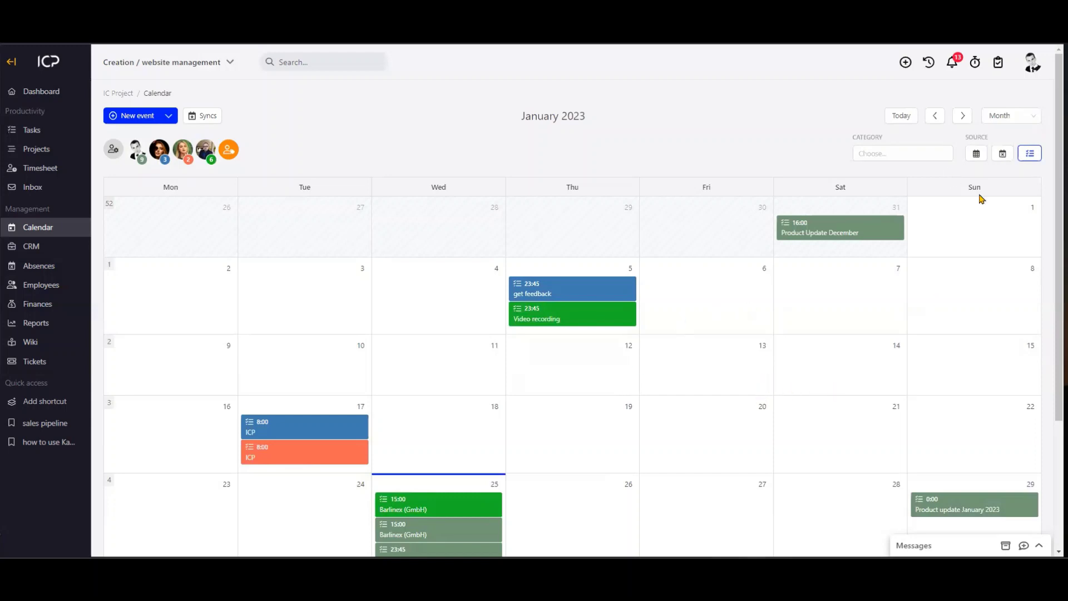
pyautogui.click(1037, 165)
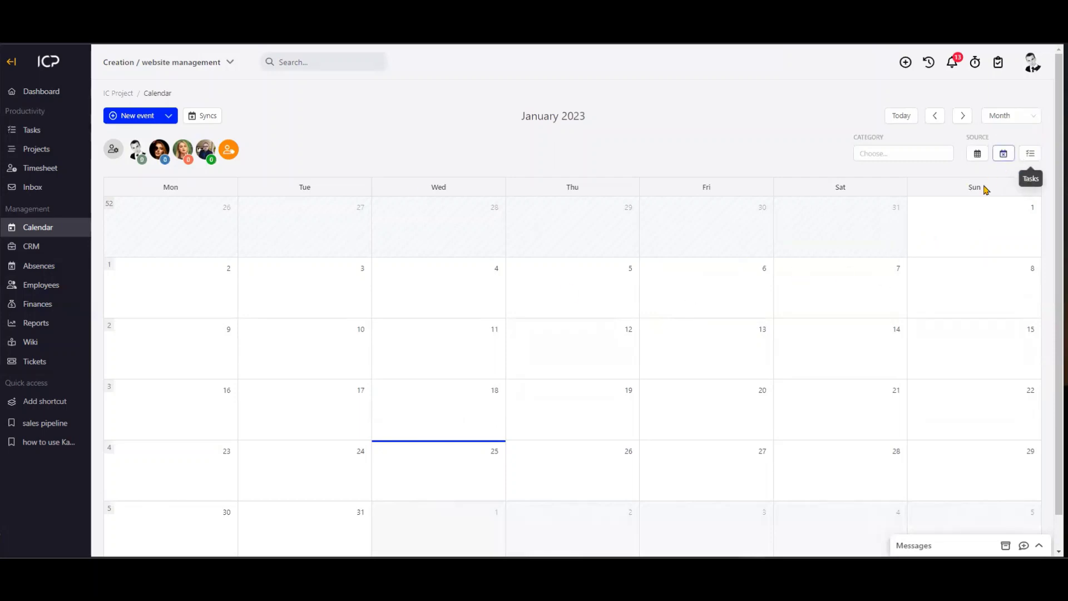
pyautogui.click(974, 157)
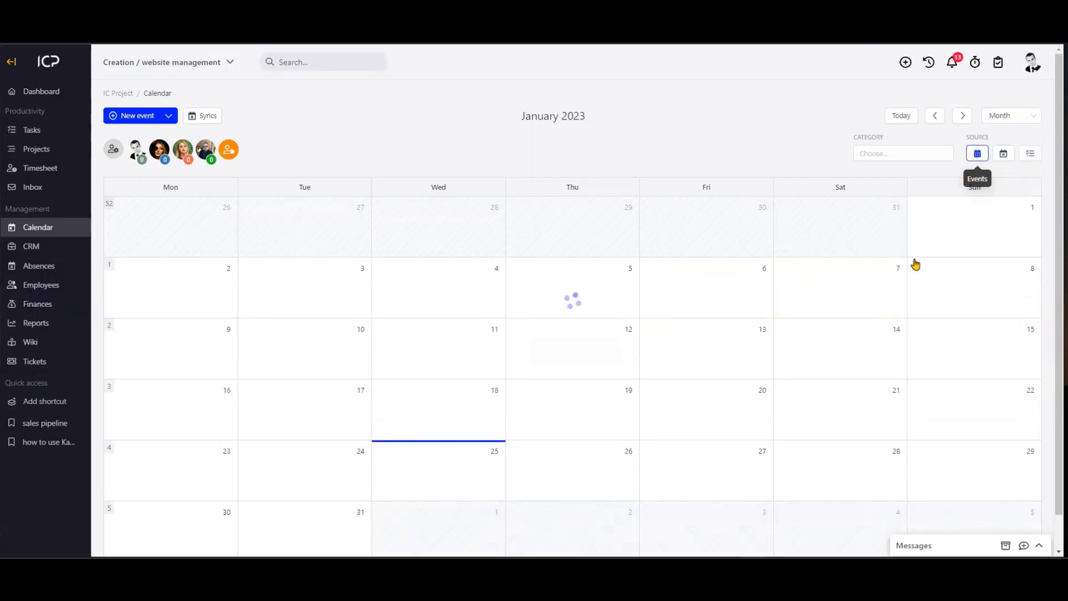
pyautogui.moveTo(557, 341)
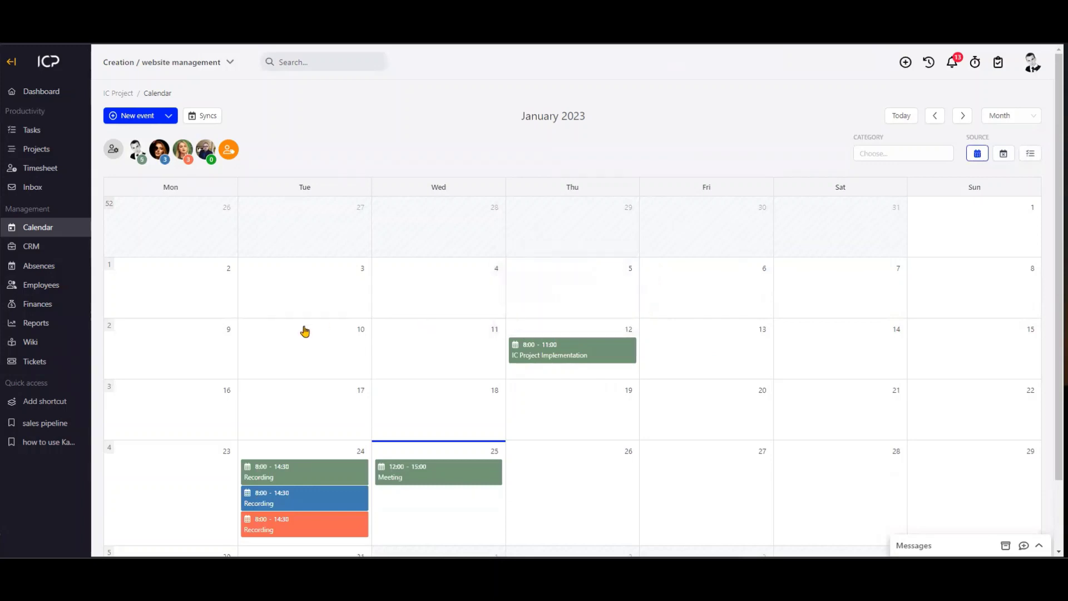
pyautogui.scroll(-1, 317, 334)
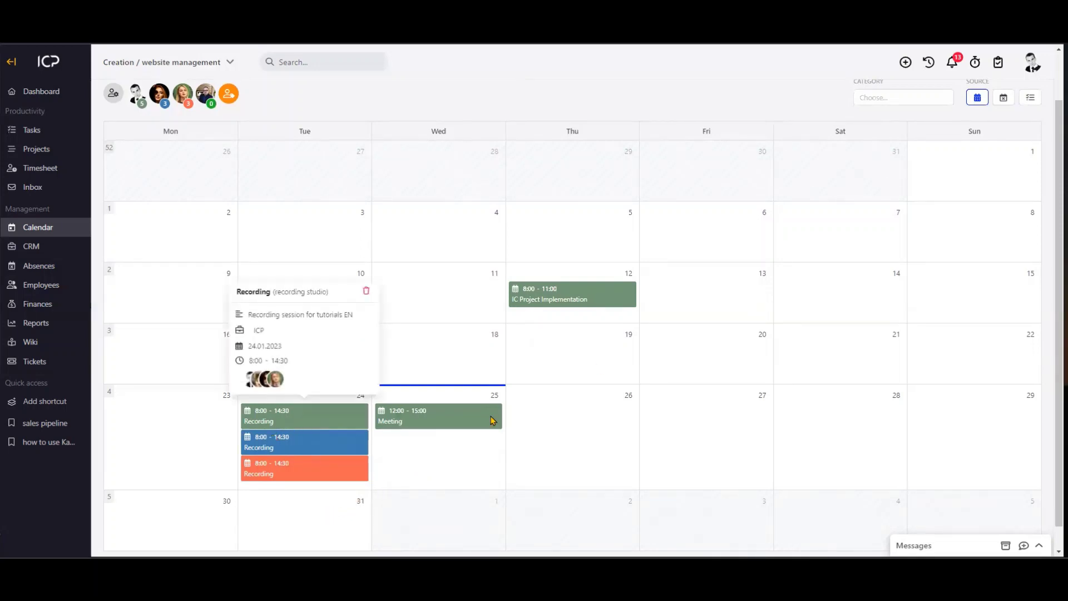
# Filter the calendar events by the recording studio category and preview the Recording event's details.
pyautogui.scroll(1, 878, 252)
pyautogui.click(890, 153)
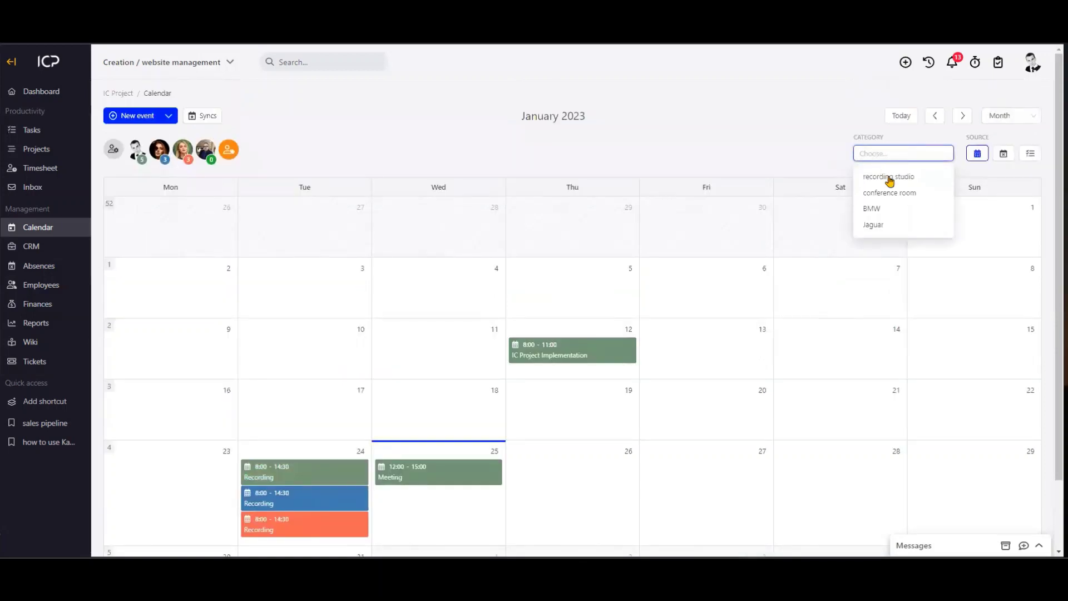
pyautogui.press('Return')
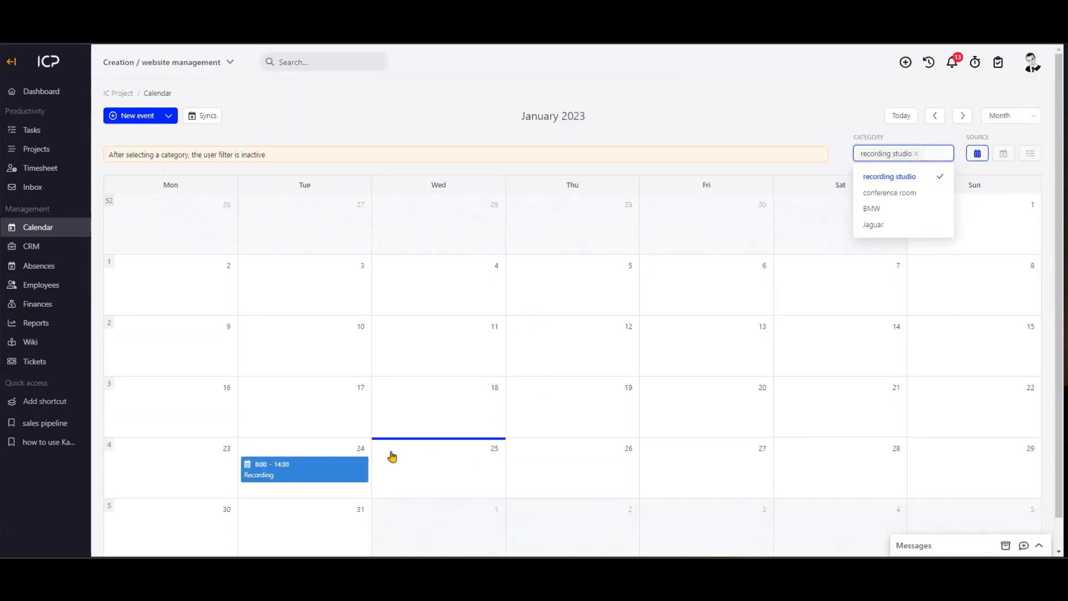
pyautogui.moveTo(282, 477)
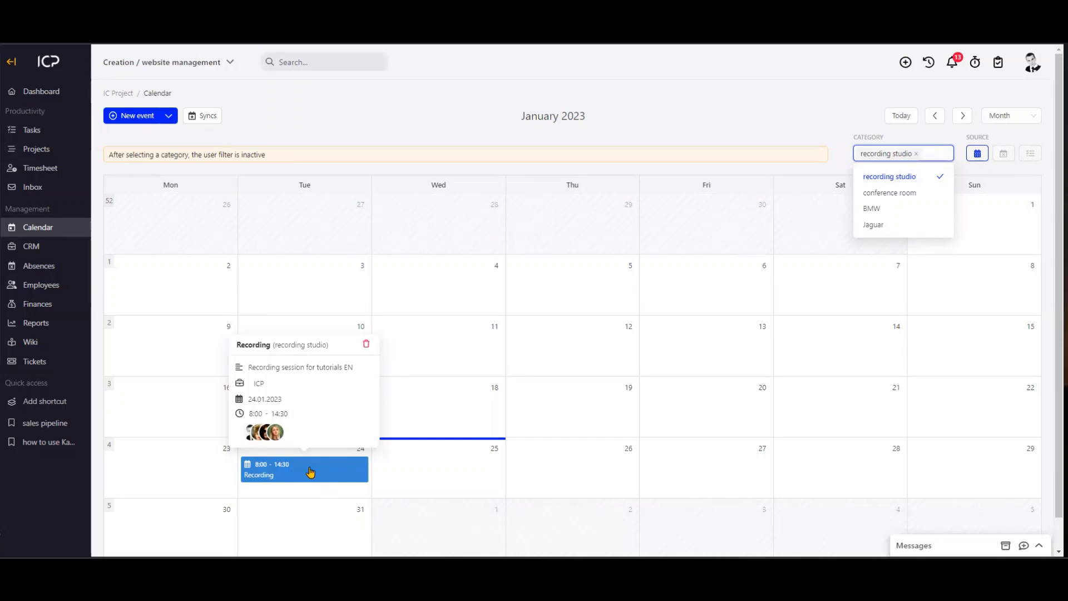
# Try the BMW and Jaguar categories in the event filter and clear all selected categories.
pyautogui.click(927, 214)
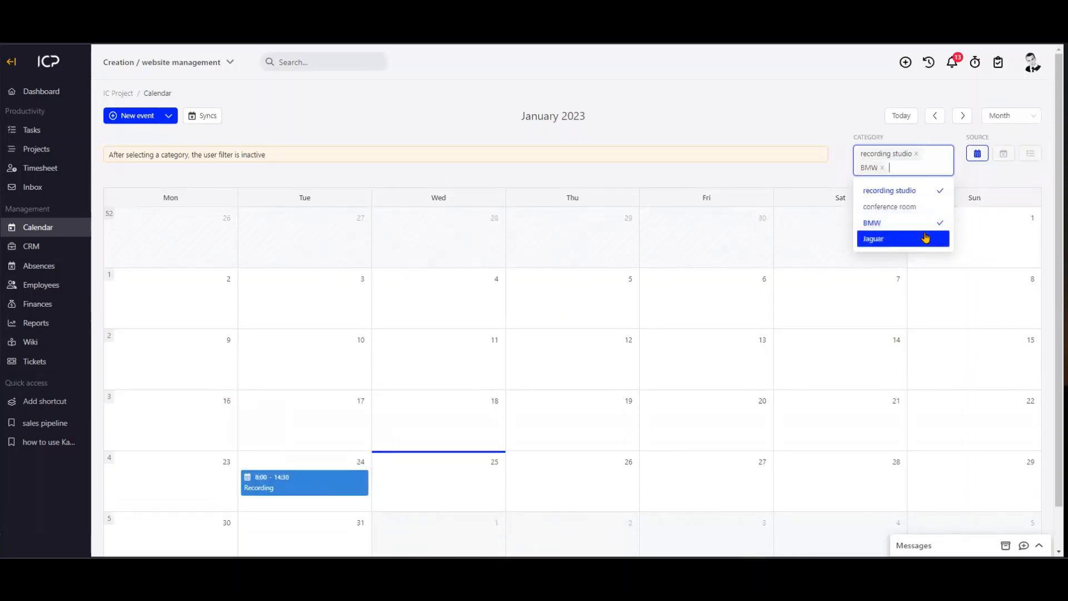
pyautogui.click(926, 236)
pyautogui.click(941, 222)
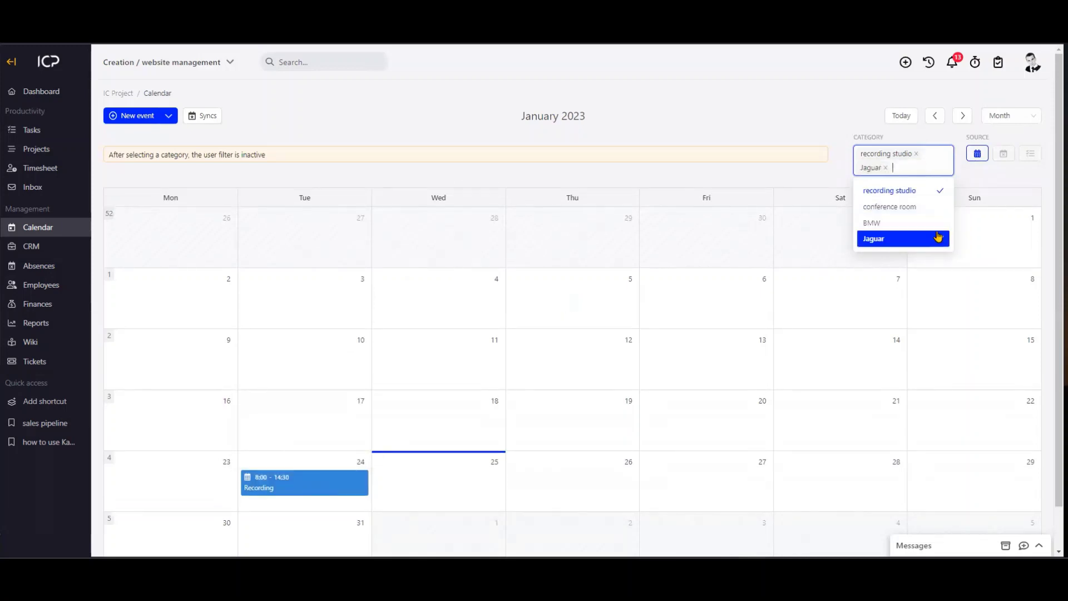
pyautogui.click(942, 235)
pyautogui.click(945, 177)
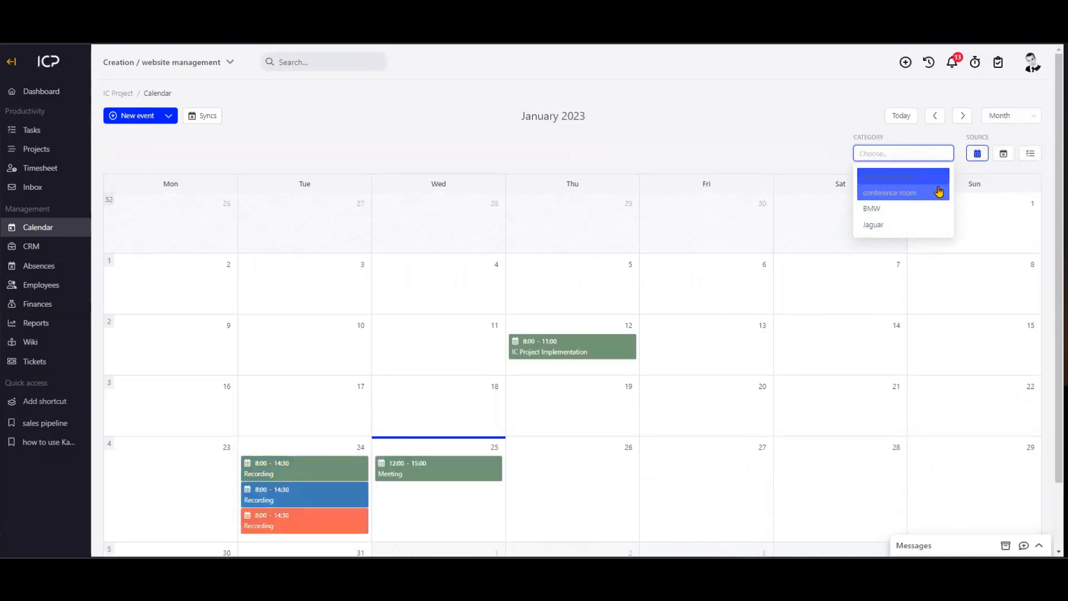
pyautogui.click(804, 146)
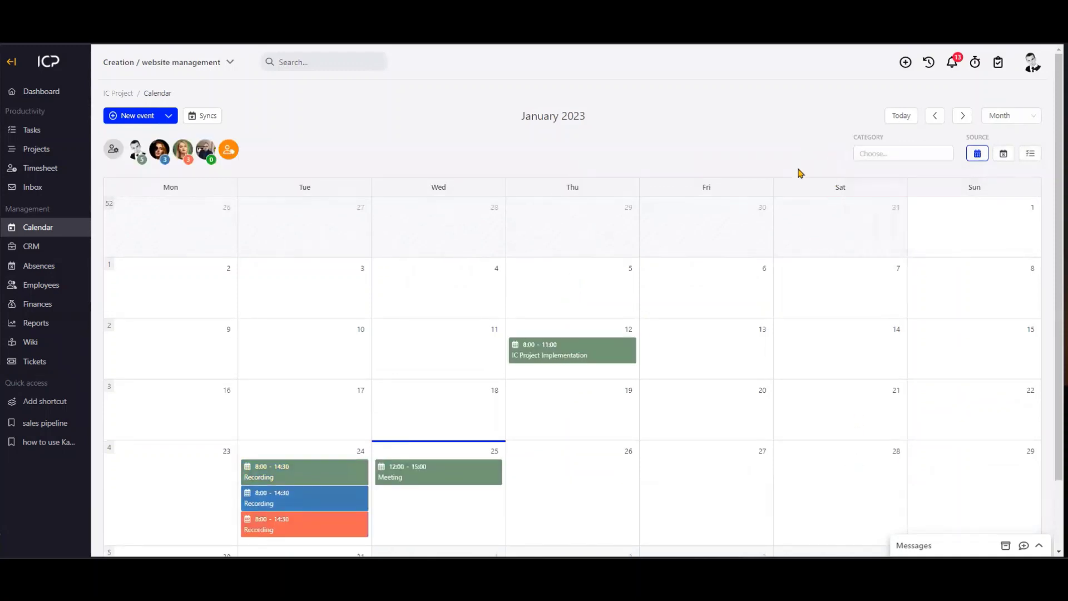
# Show absences alongside events in the calendar.
pyautogui.click(1004, 158)
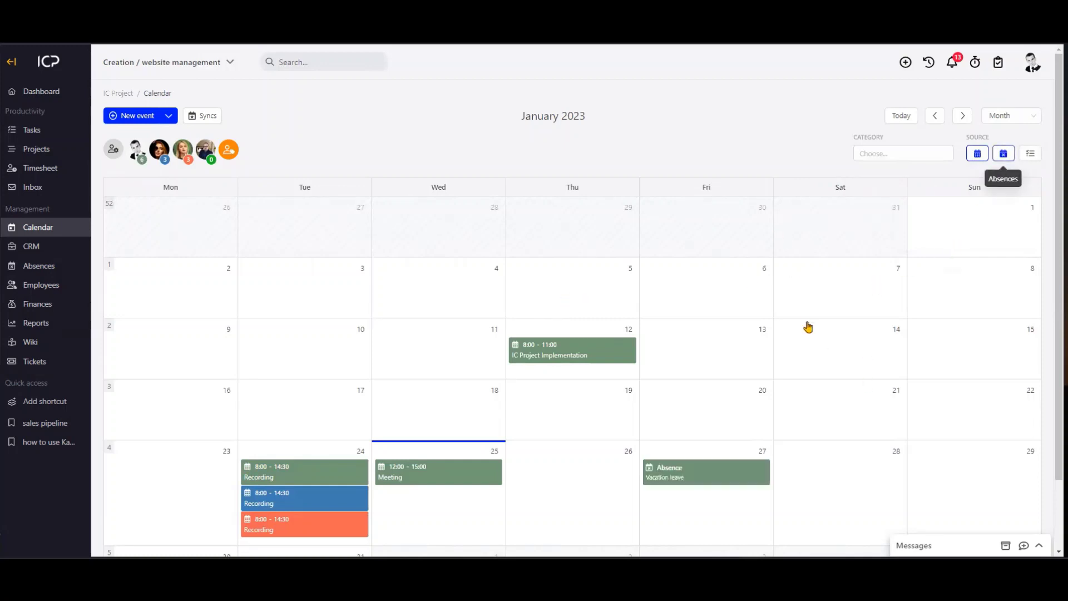
# Preview the Vacation leave absence on 27 January and hide absences from the calendar.
pyautogui.scroll(-2, 925, 390)
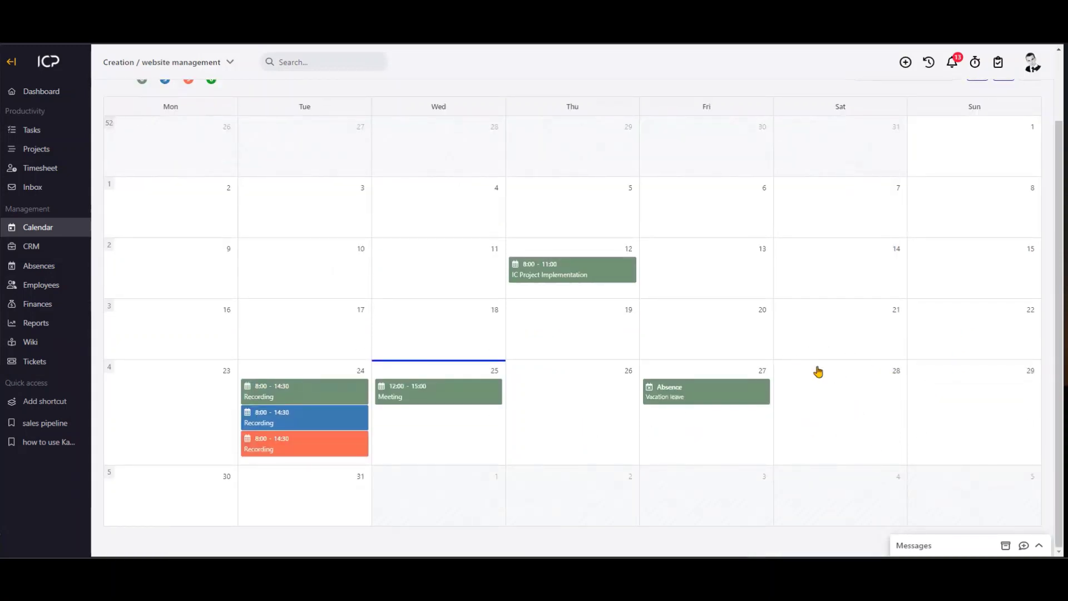
pyautogui.moveTo(662, 397)
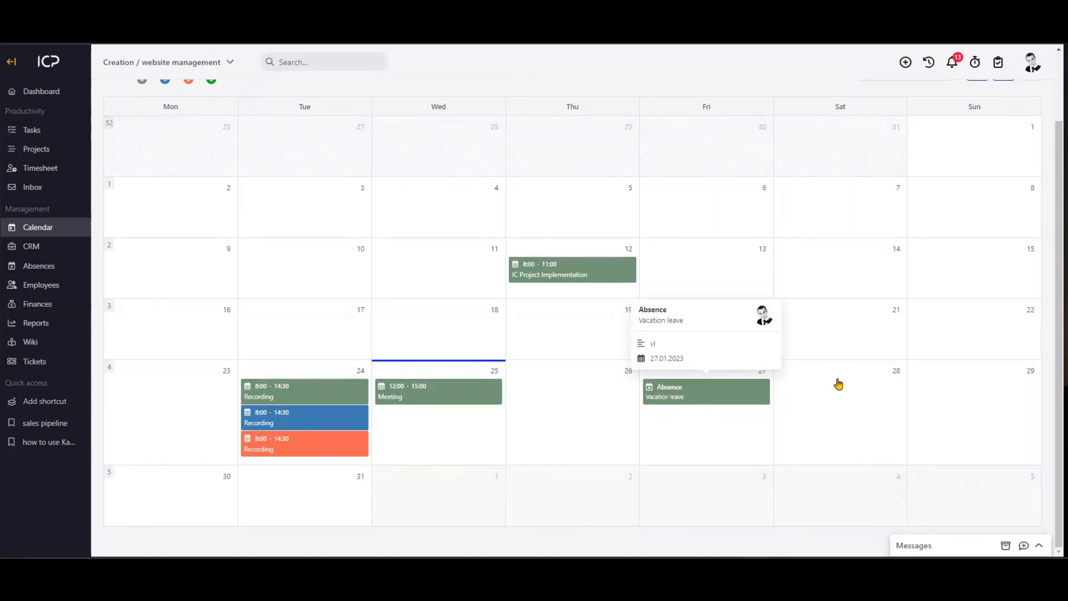
pyautogui.scroll(3, 837, 382)
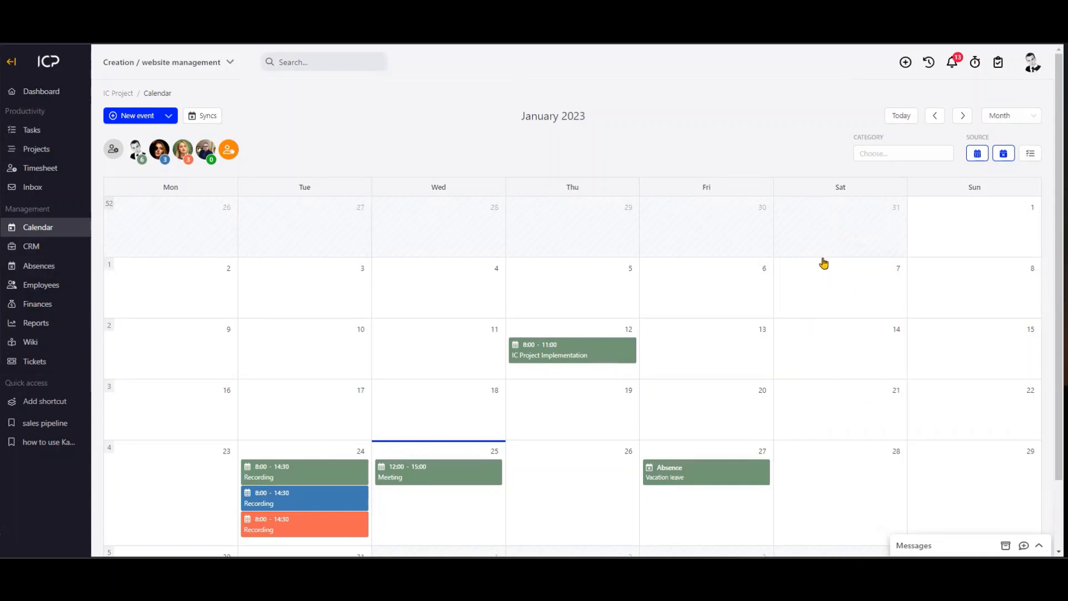
pyautogui.click(1004, 157)
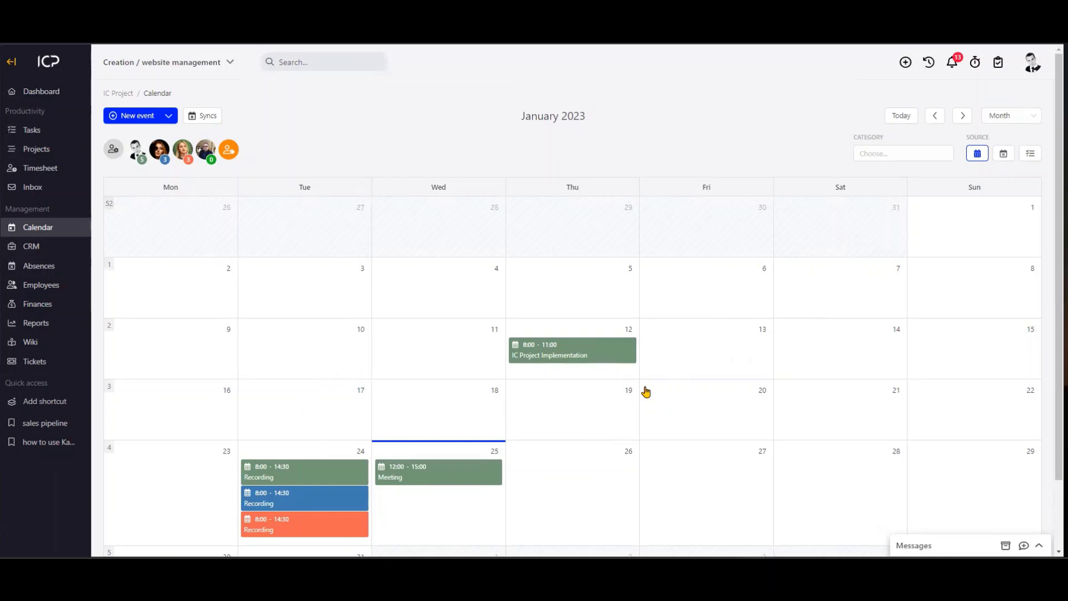
# Open a new event form for 19 January, review its participants and category options, and close it without saving.
pyautogui.click(595, 431)
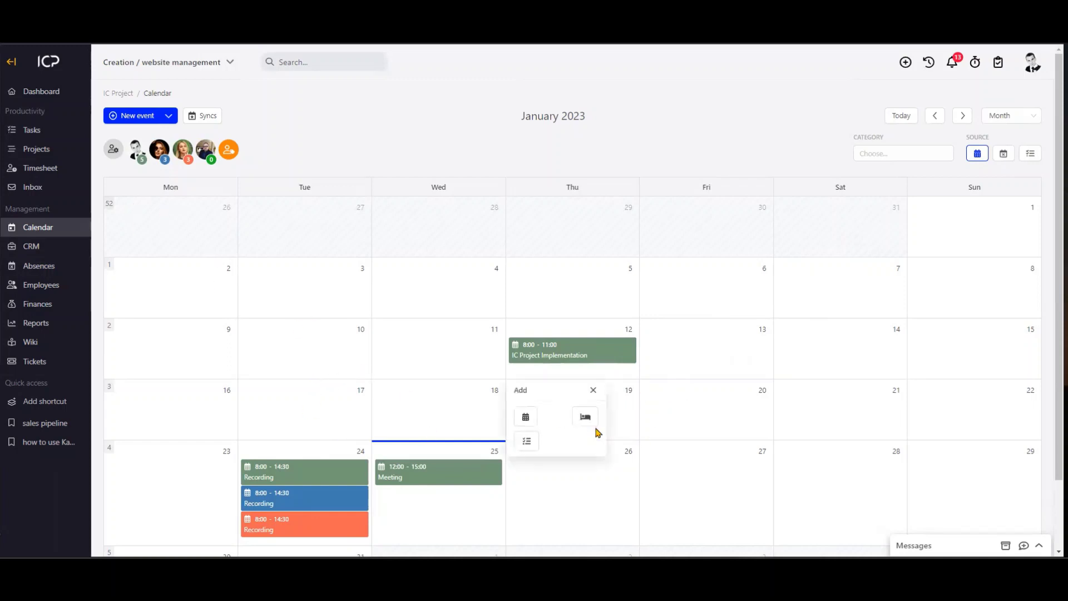
pyautogui.click(526, 417)
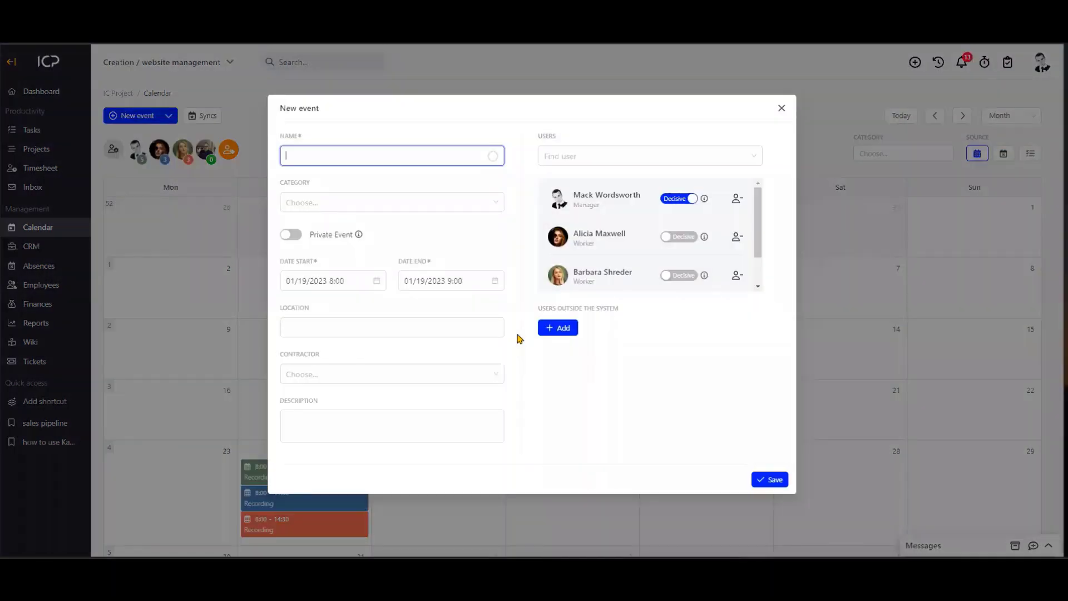
pyautogui.scroll(-1, 658, 228)
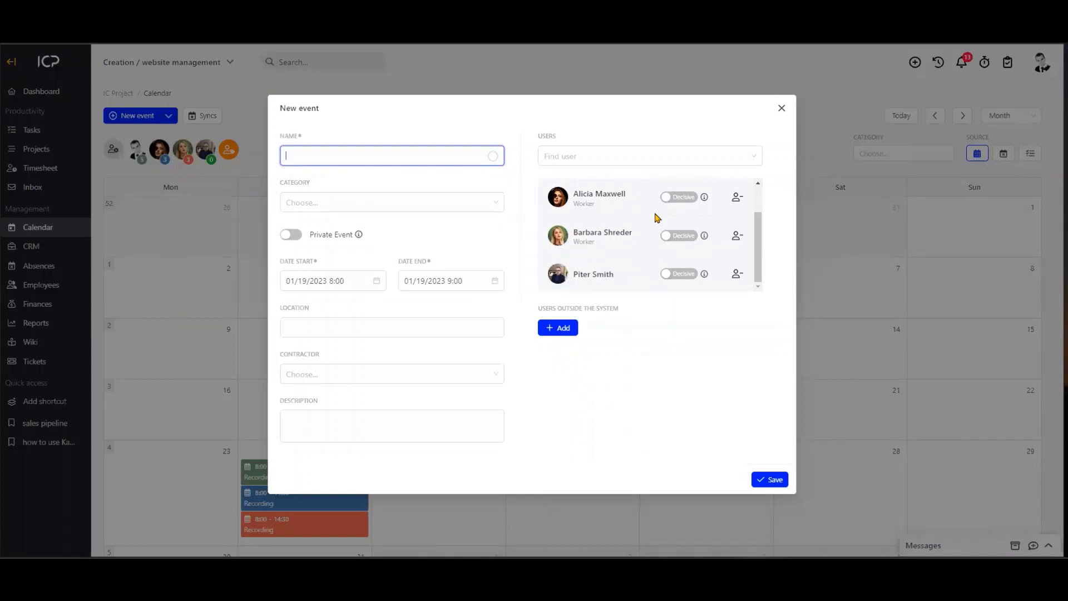
pyautogui.scroll(1, 621, 232)
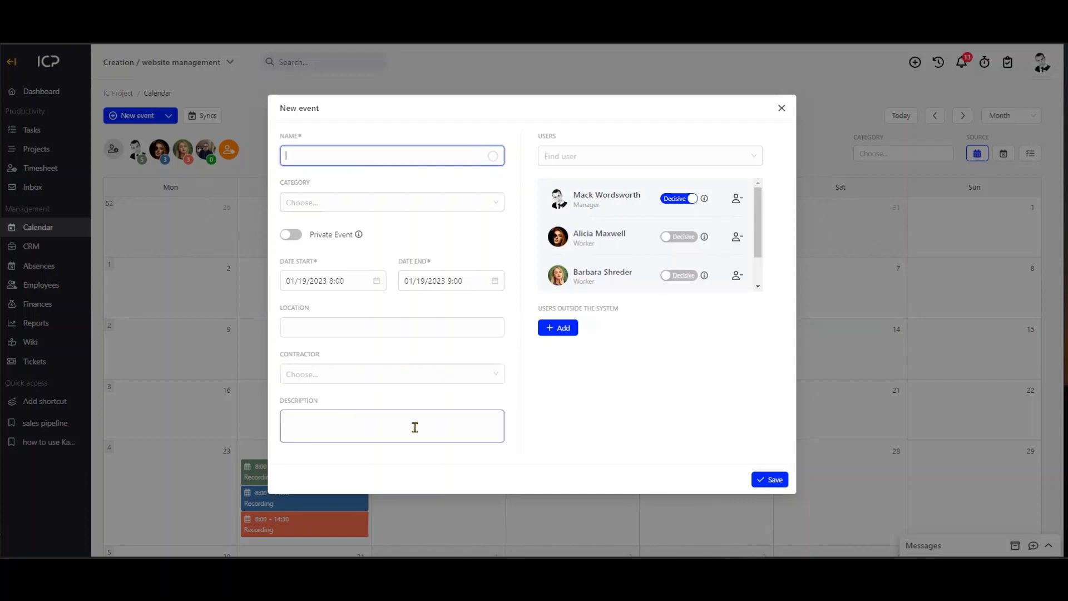
pyautogui.click(367, 433)
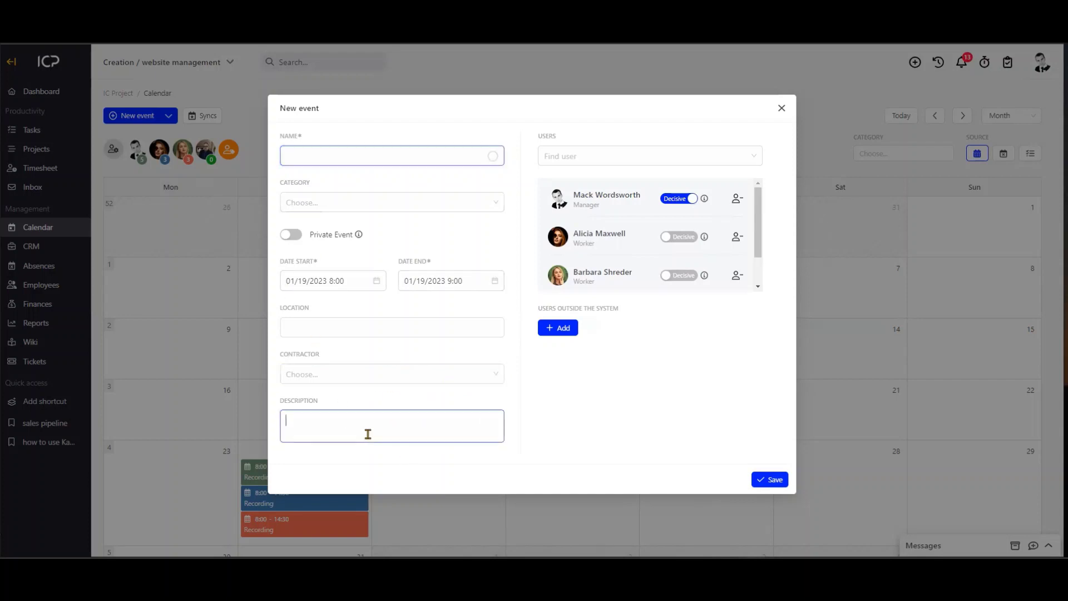
pyautogui.click(488, 203)
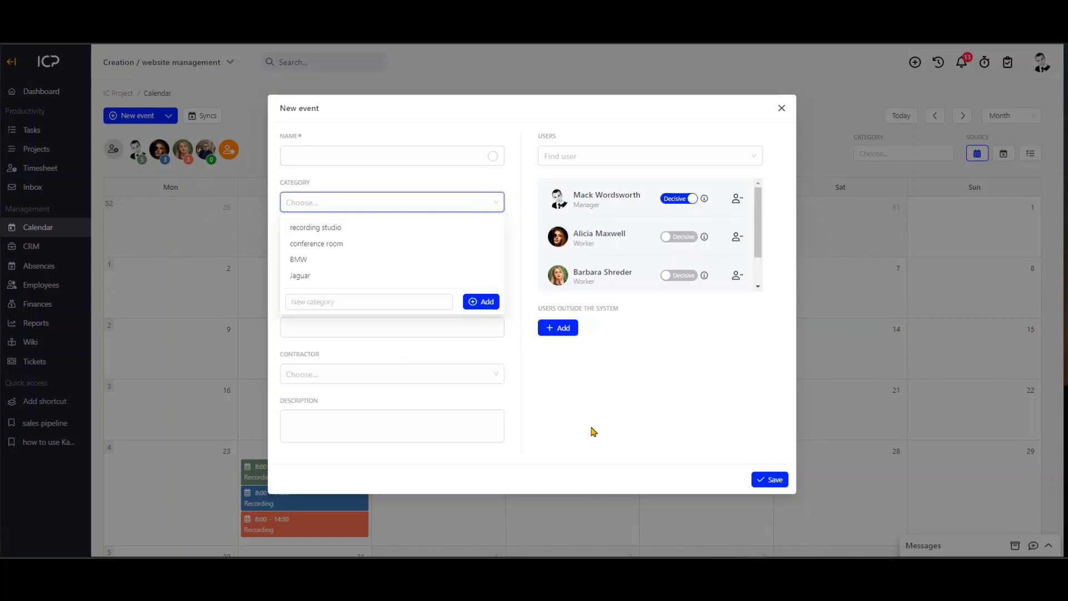
pyautogui.click(612, 419)
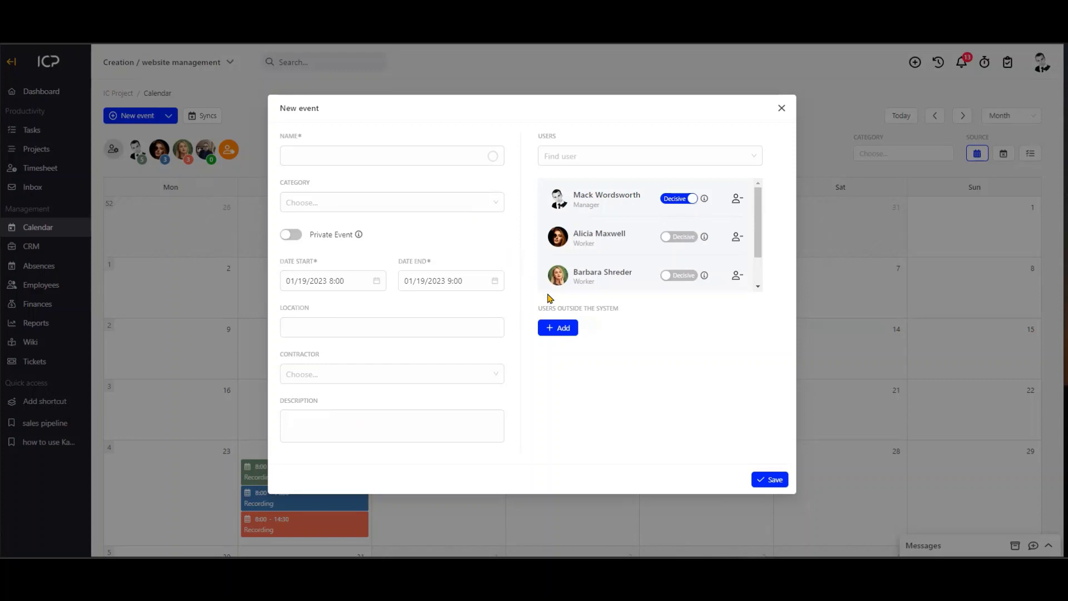
pyautogui.click(782, 108)
# Preview the Recording event on 24 January and check the notifications list.
pyautogui.moveTo(345, 489)
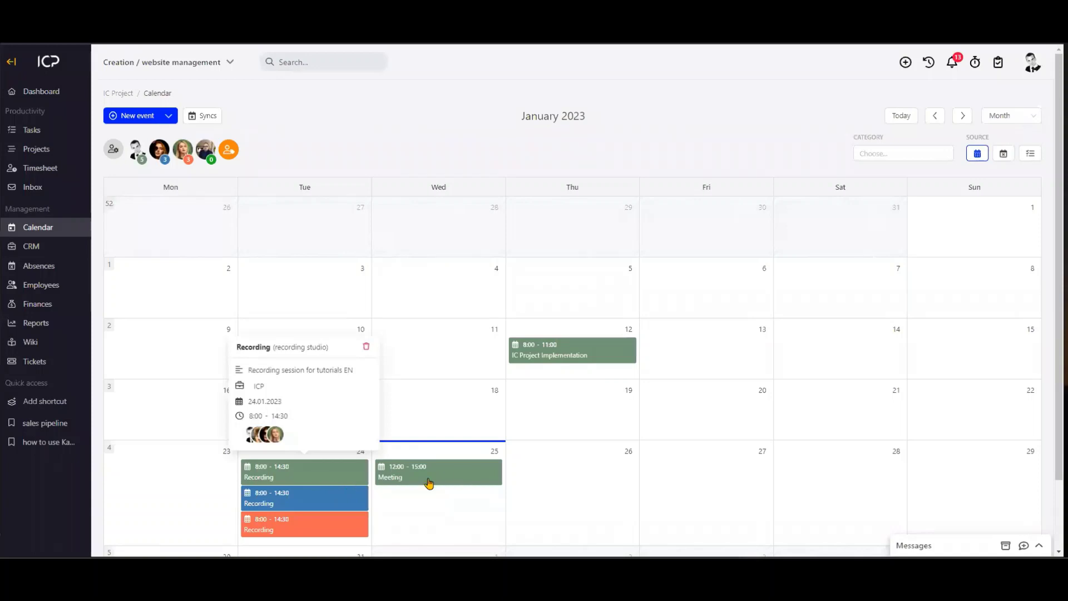
pyautogui.moveTo(429, 477)
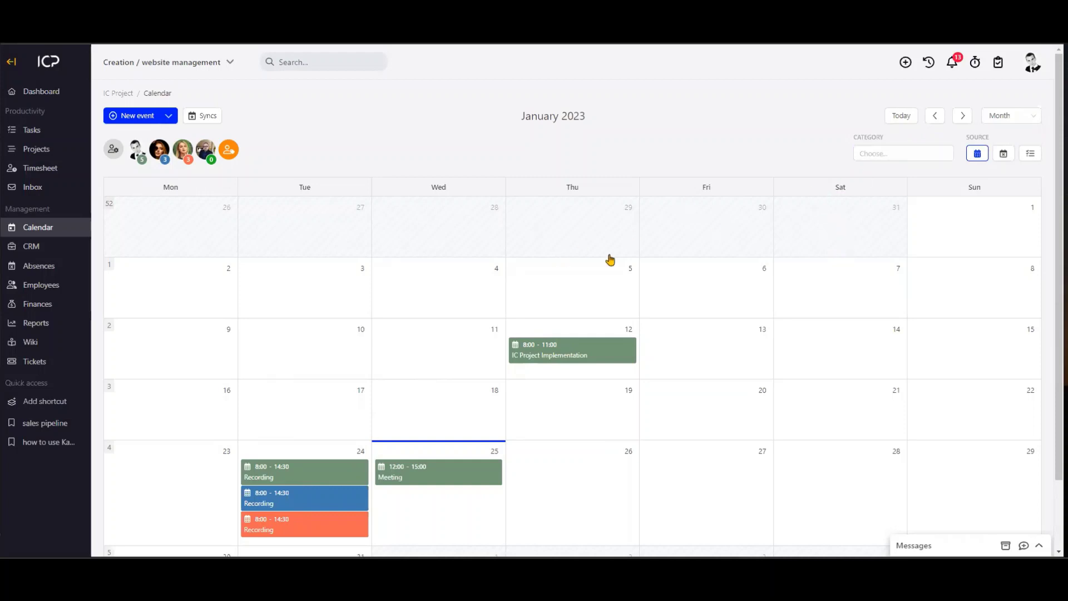
pyautogui.click(952, 65)
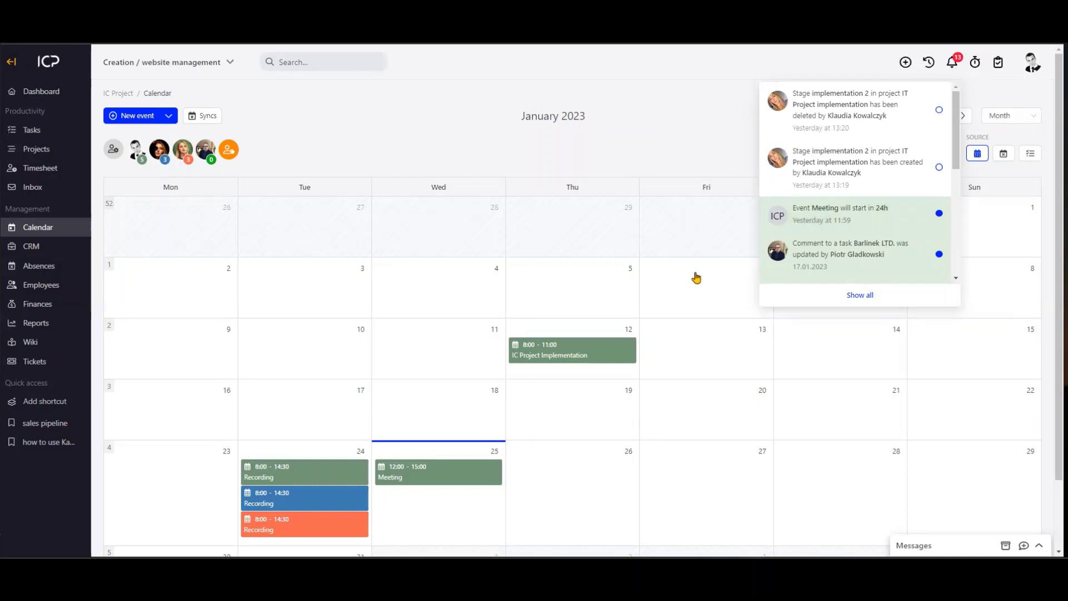
pyautogui.scroll(-2, 723, 409)
pyautogui.scroll(2, 648, 327)
pyautogui.click(956, 61)
# Move the Recording event from 24 January to 26 January.
pyautogui.scroll(-2, 798, 334)
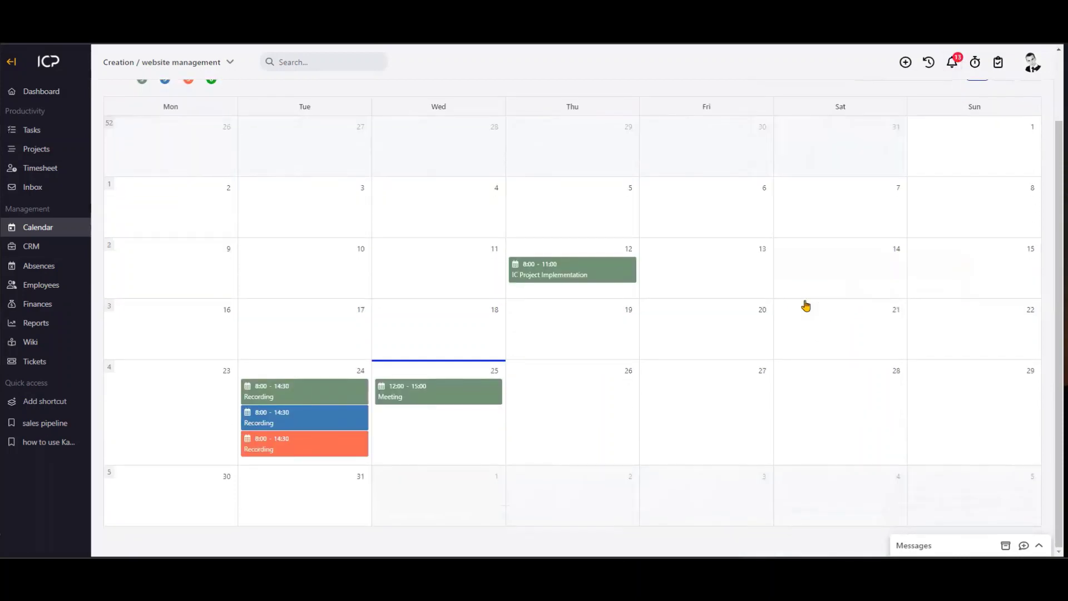
pyautogui.click(292, 396)
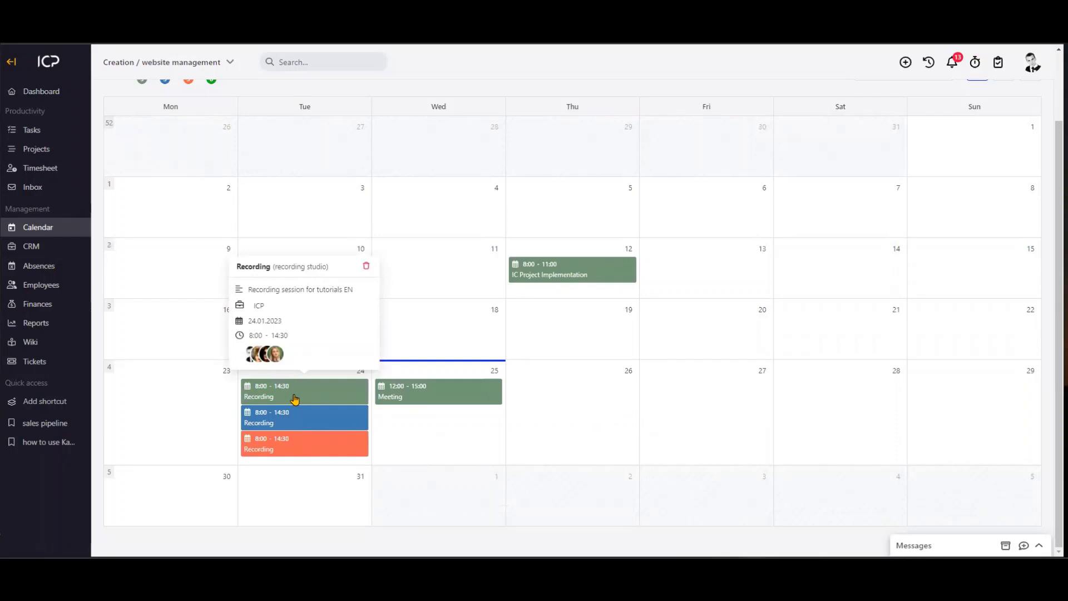
pyautogui.moveTo(294, 399); pyautogui.dragTo(573, 390)
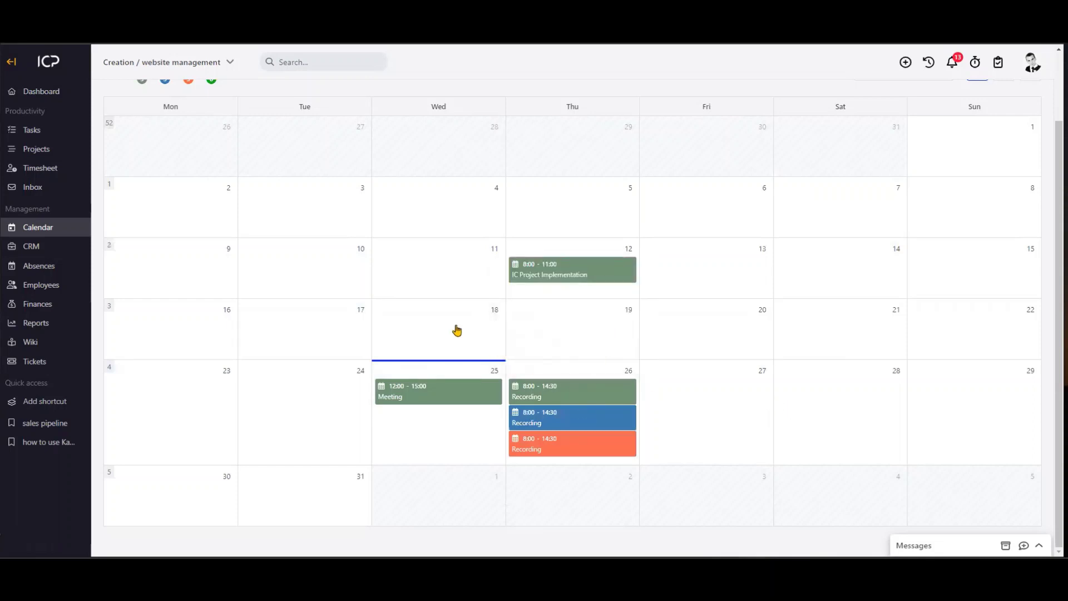
# Preview the details of the Recording event on 26 January.
pyautogui.scroll(3, 452, 331)
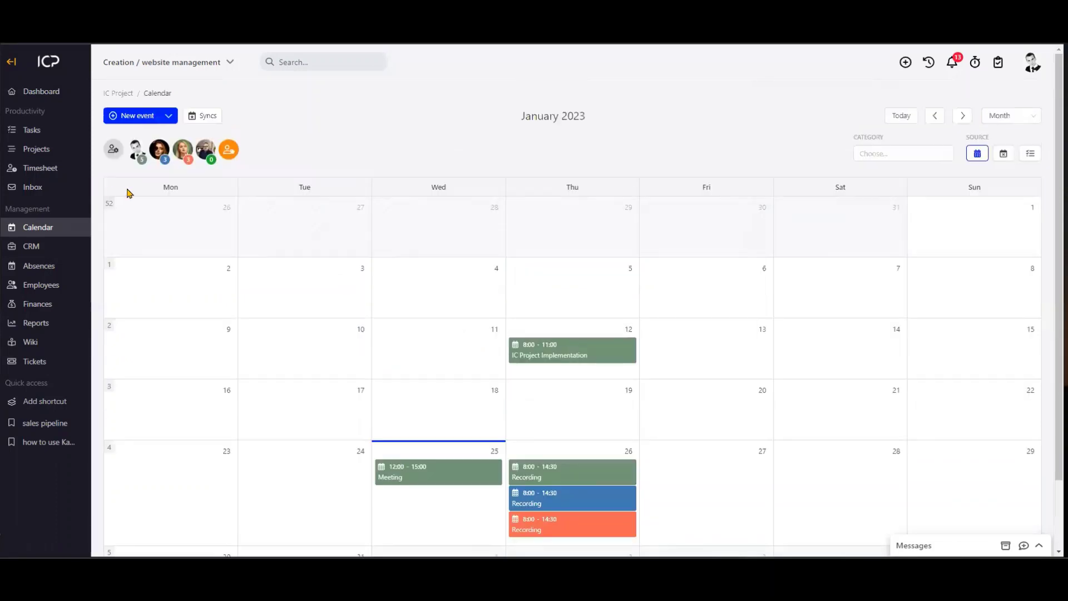
pyautogui.scroll(-3, 562, 438)
pyautogui.click(565, 423)
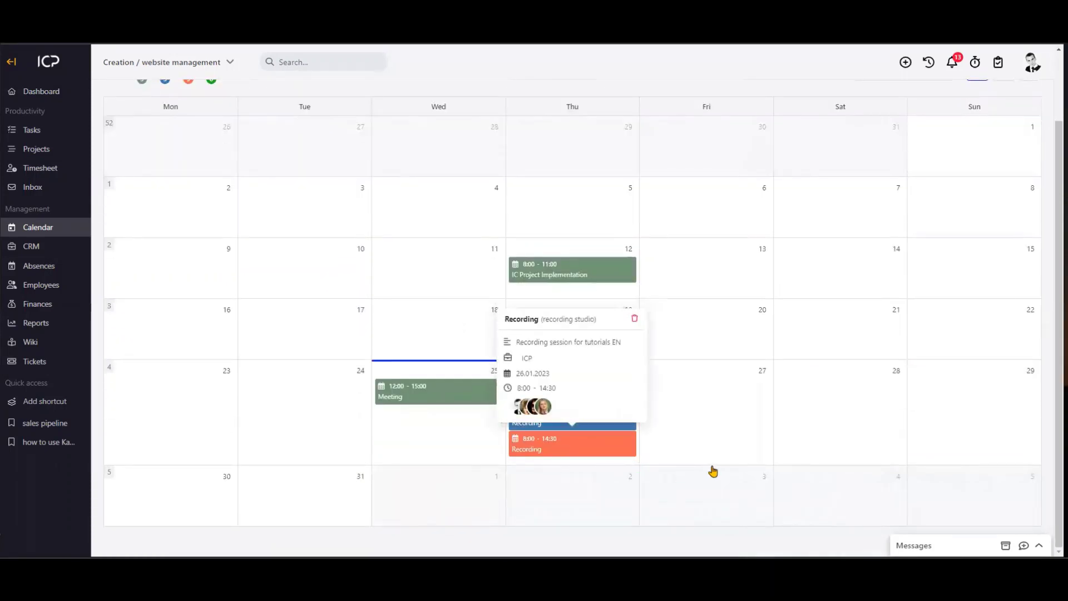
pyautogui.click(713, 472)
pyautogui.scroll(3, 767, 306)
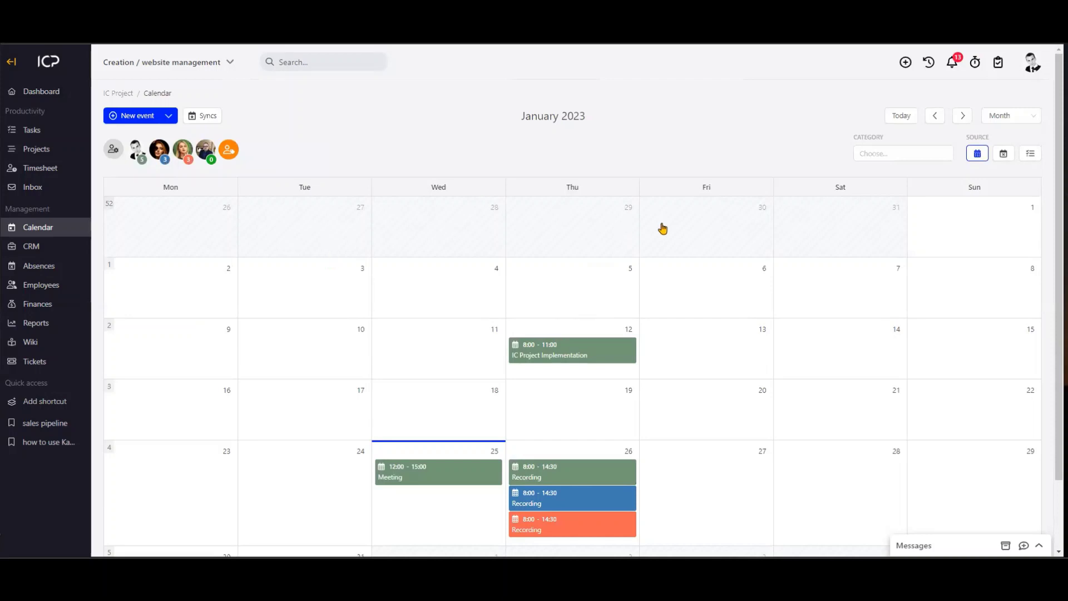
pyautogui.scroll(-2, 659, 227)
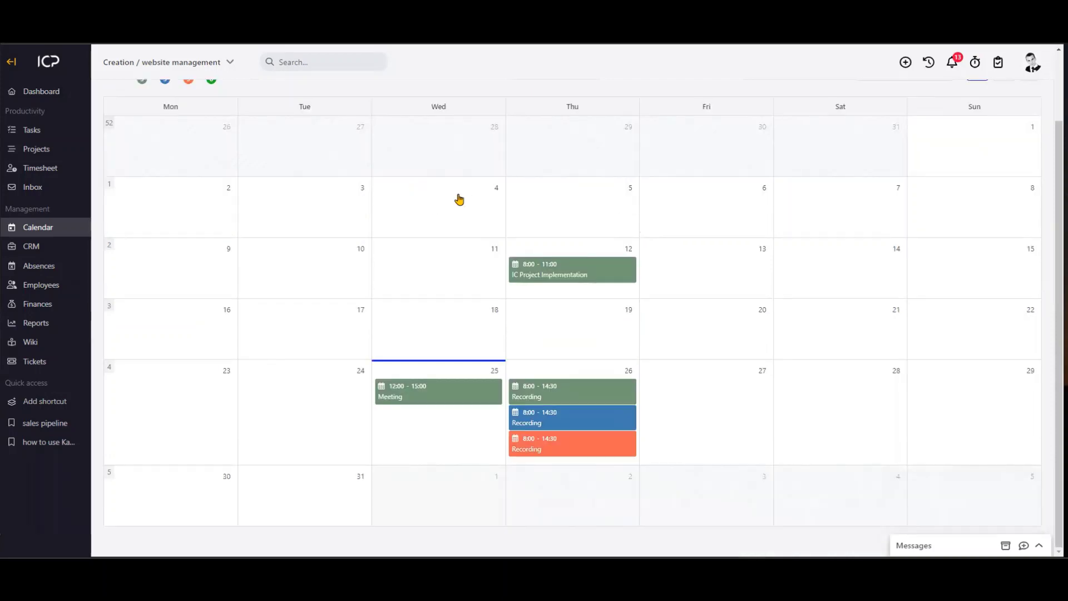
pyautogui.scroll(2, 459, 199)
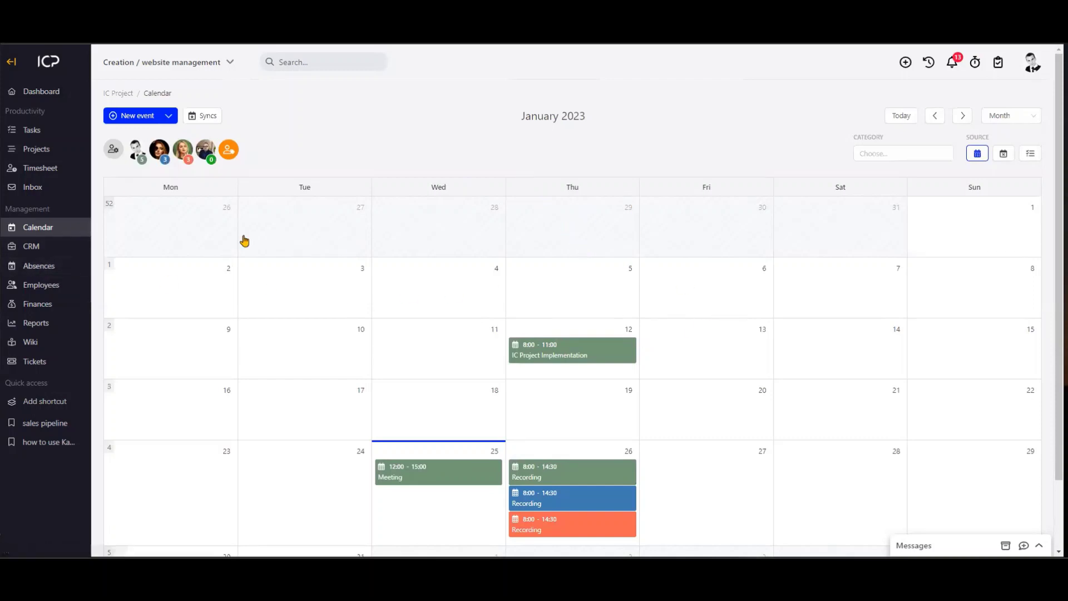
# View the new leave application form for 3 January and close it without submitting.
pyautogui.click(303, 304)
pyautogui.click(399, 321)
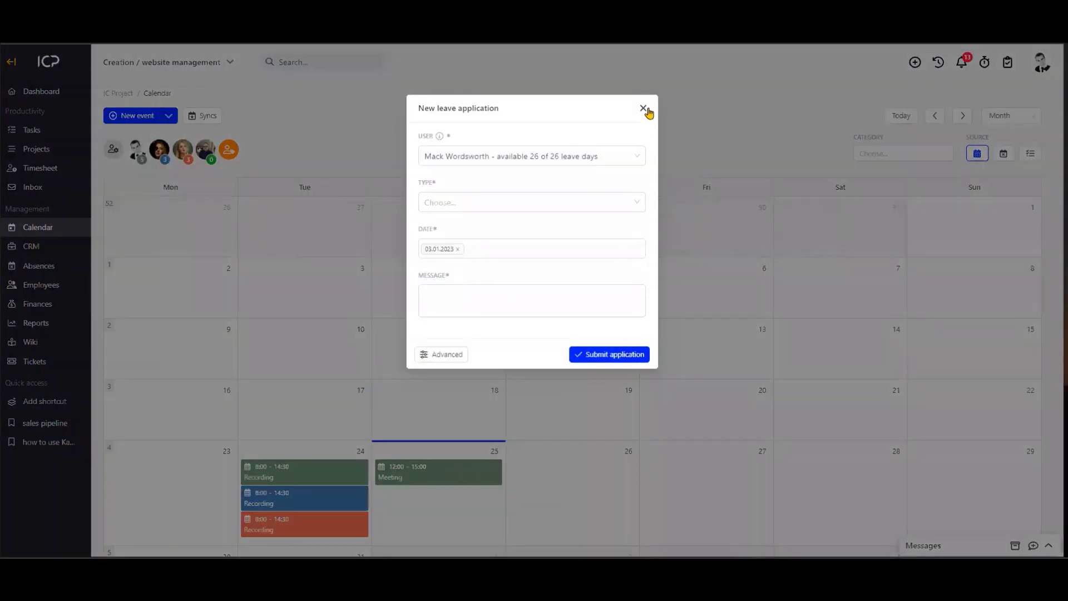
pyautogui.click(643, 108)
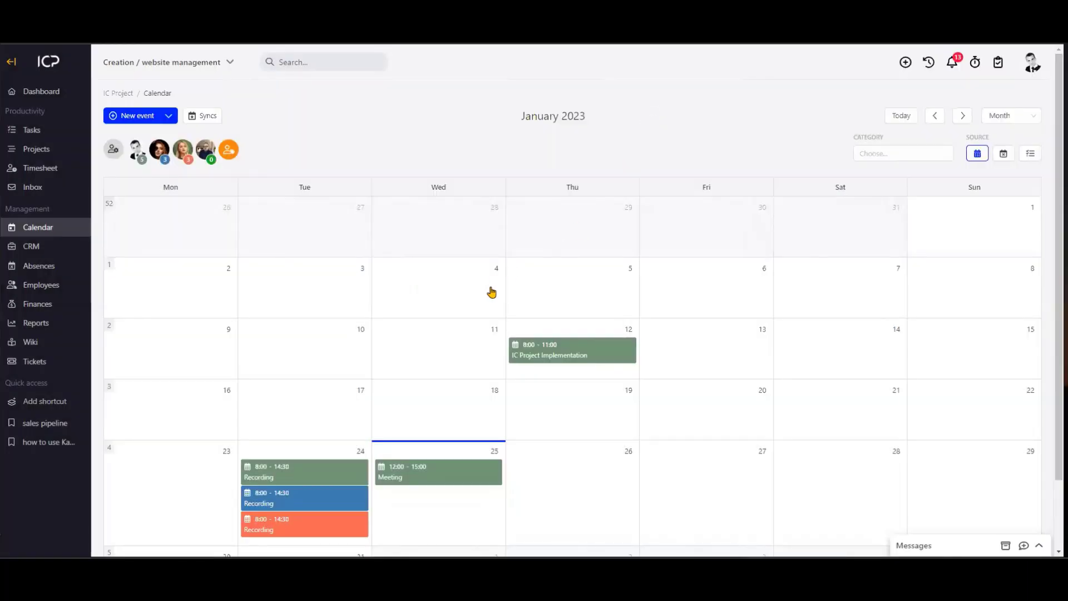
# Review all absences, the applications awaiting acceptance and the leave management overview.
pyautogui.click(40, 271)
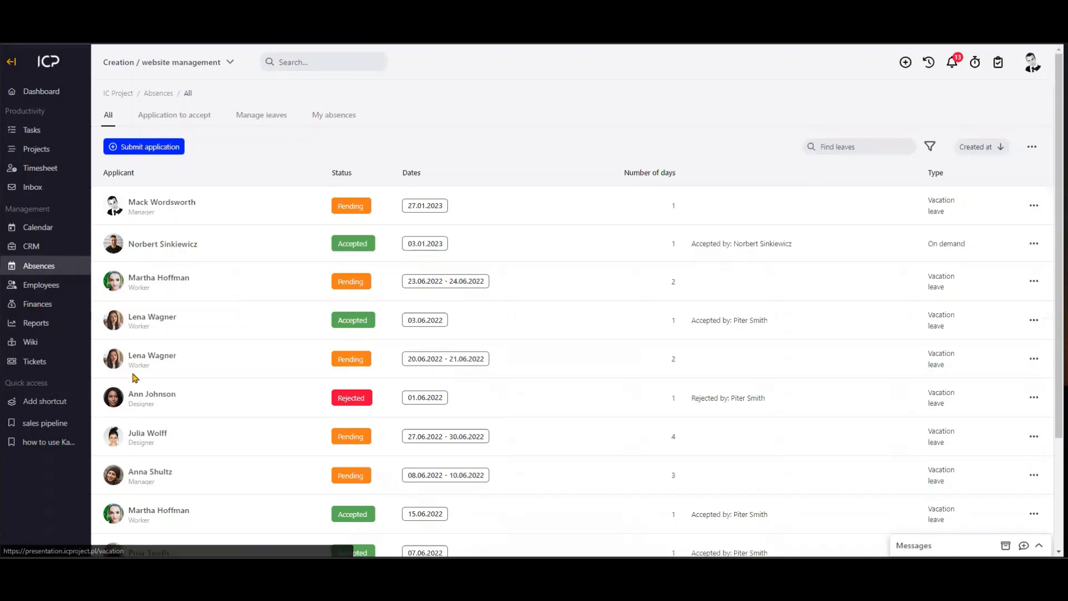
pyautogui.click(167, 116)
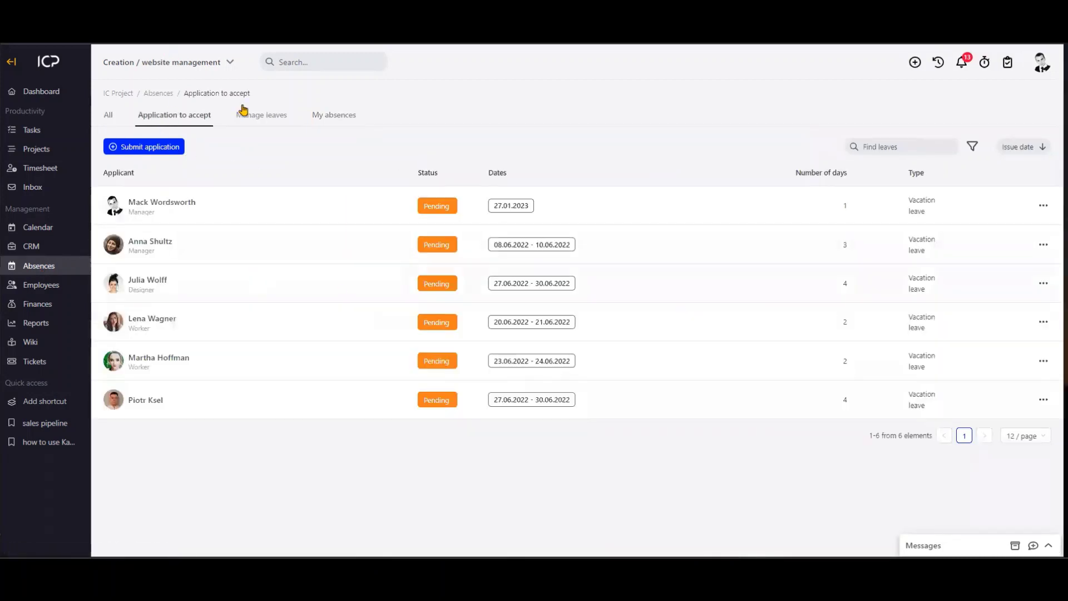
pyautogui.click(267, 123)
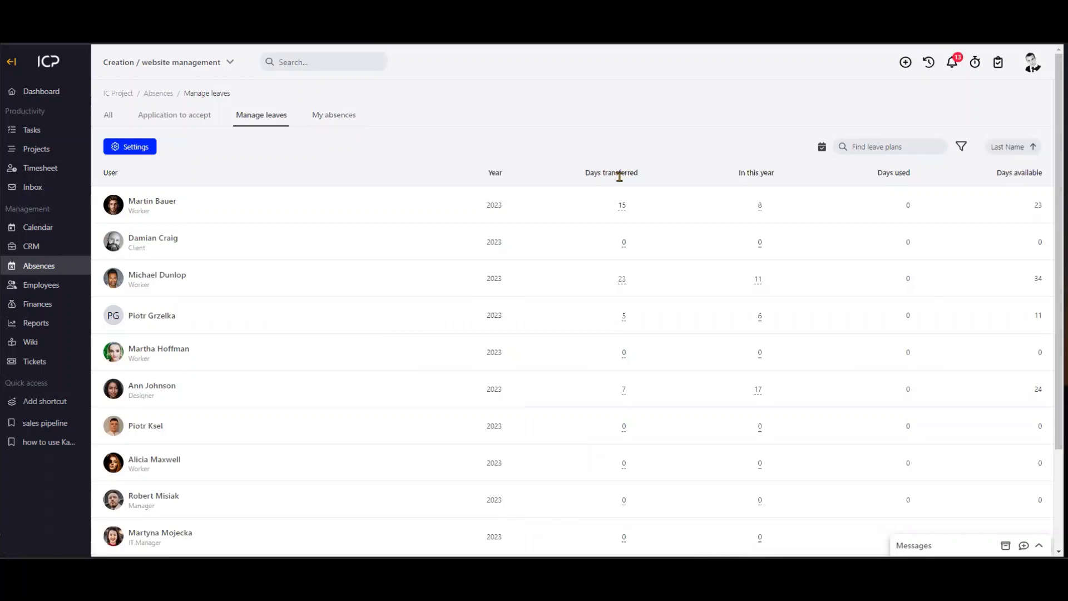
# Look through the user filter choices in leave management and return to the applications awaiting acceptance.
pyautogui.click(961, 146)
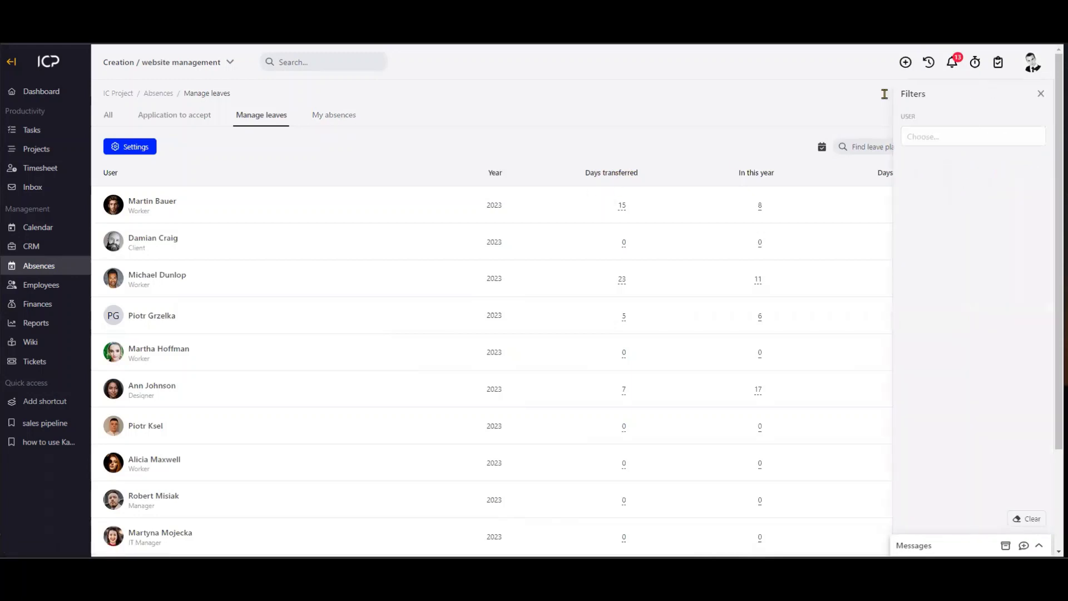
pyautogui.click(950, 139)
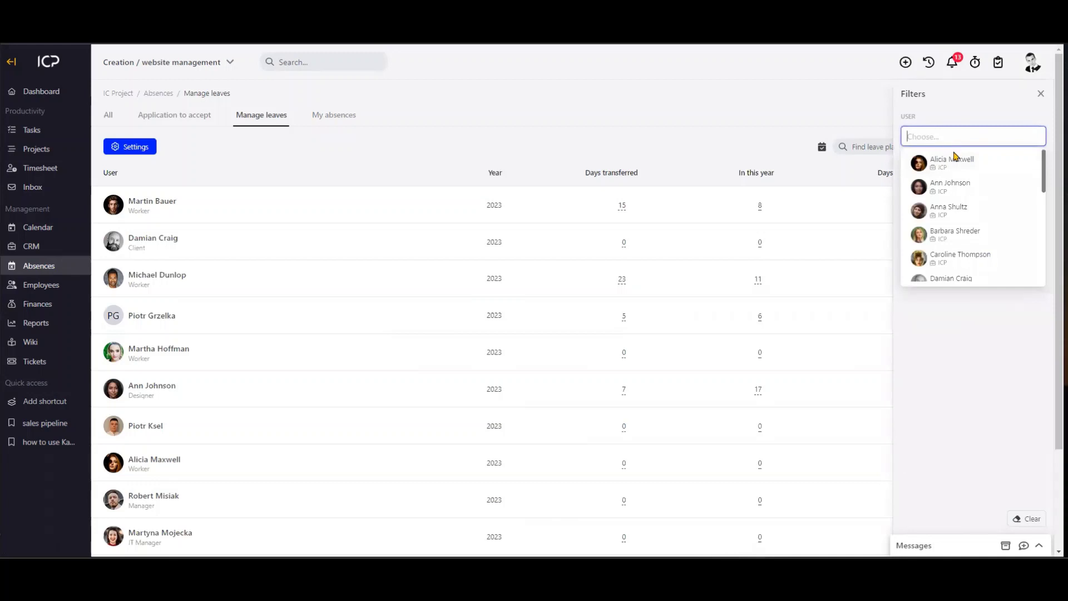
pyautogui.scroll(-3, 954, 207)
pyautogui.scroll(3, 954, 209)
pyautogui.click(622, 167)
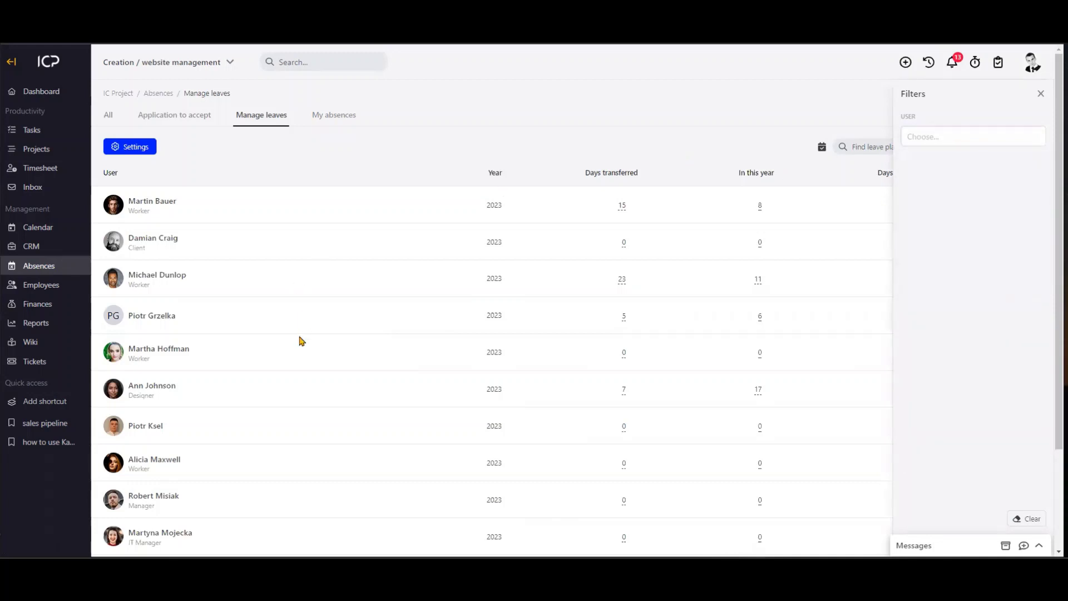
pyautogui.click(191, 116)
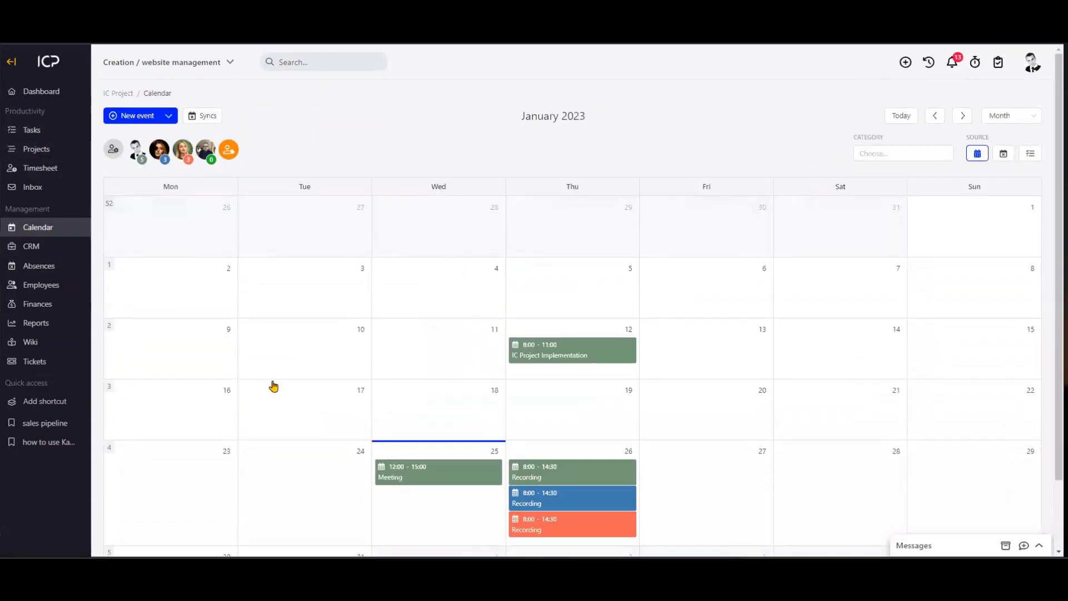
# Switch the calendar source from events to tasks and preview the Product Update December task.
pyautogui.scroll(-1, 274, 384)
pyautogui.scroll(2, 876, 119)
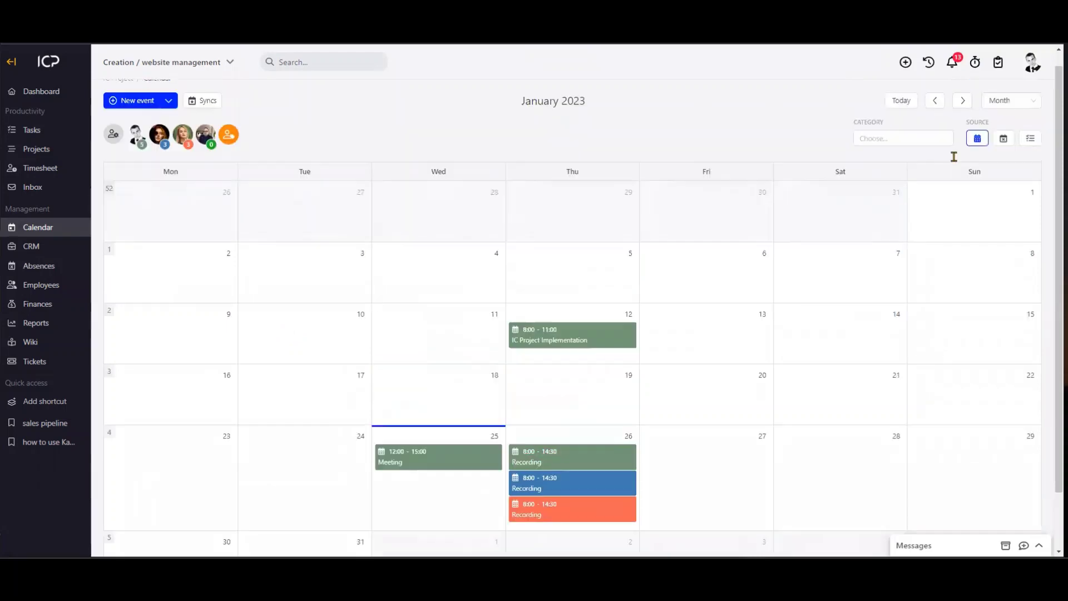
pyautogui.click(1030, 153)
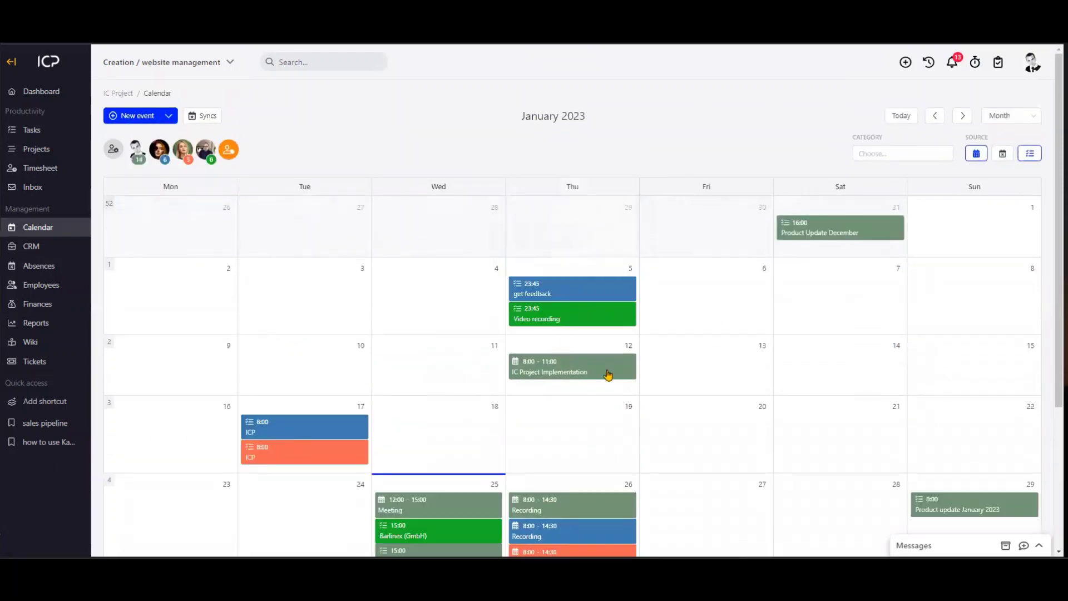
pyautogui.click(607, 373)
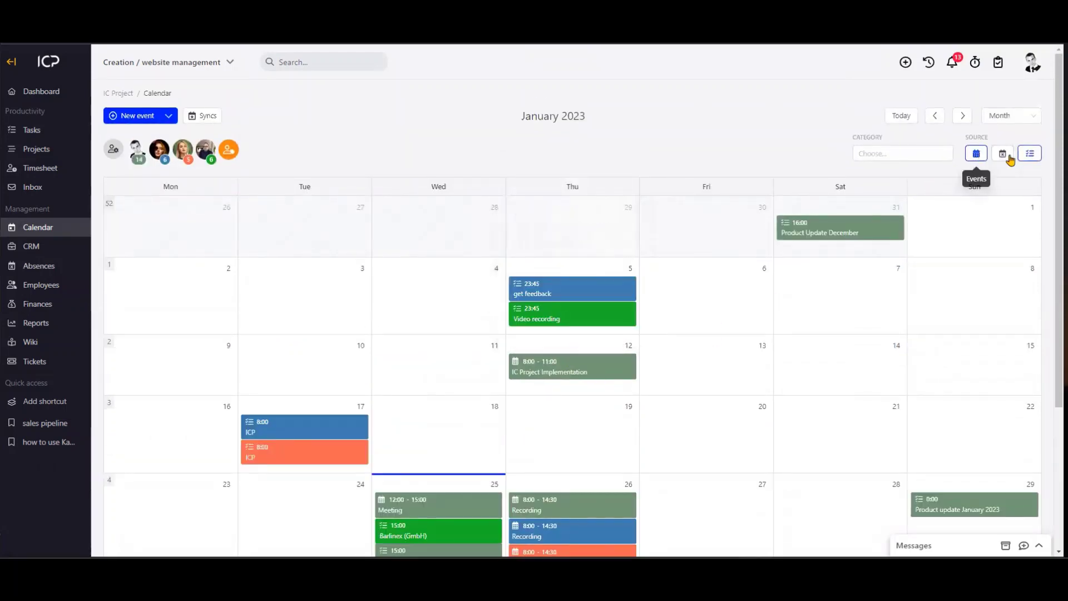
pyautogui.click(977, 154)
pyautogui.click(860, 241)
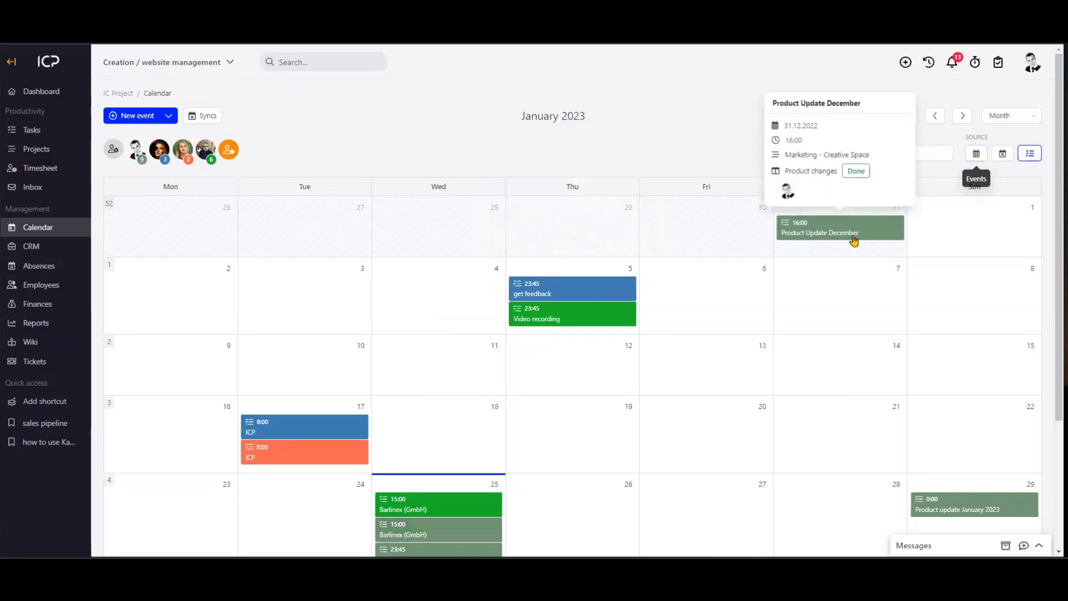